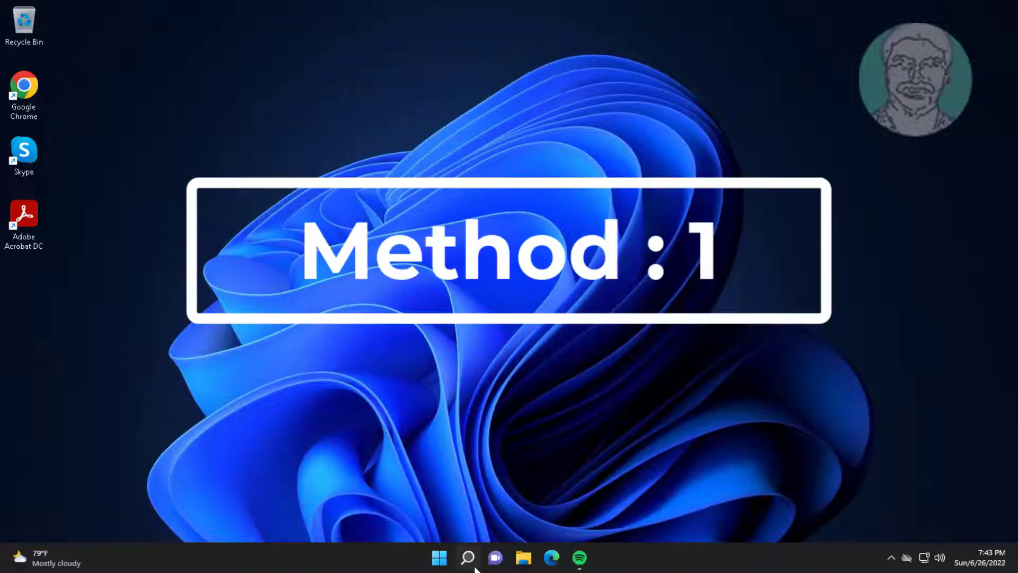
# Step: Search Windows for 'management' and launch Computer Management from the results
pyautogui.click(469, 559)
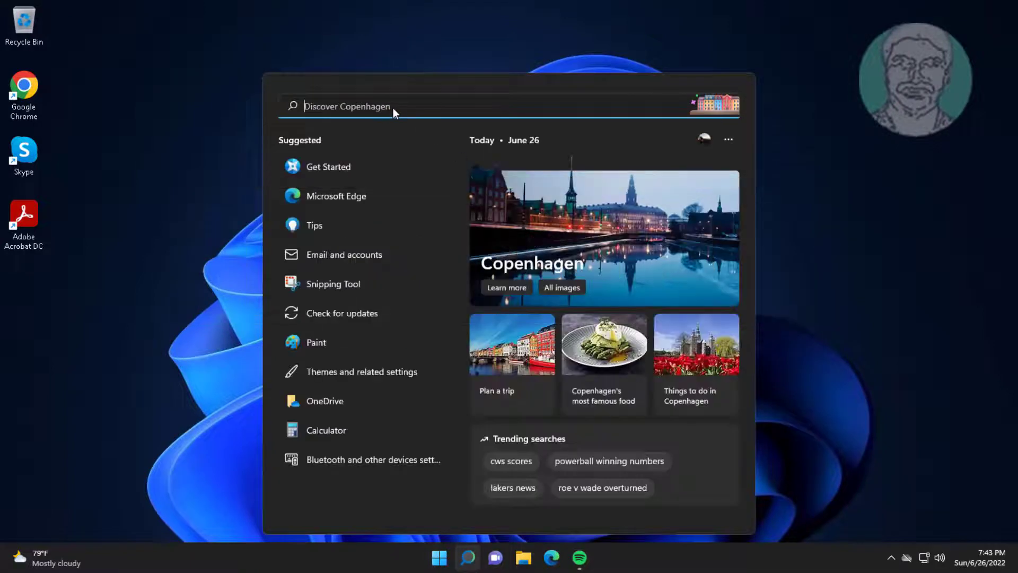
pyautogui.write('manage')
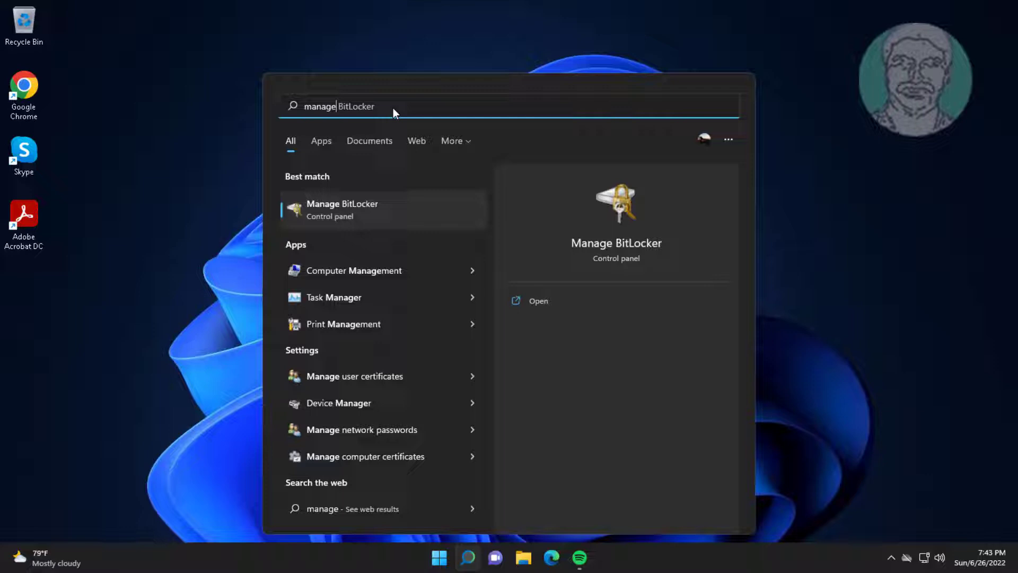
pyautogui.write('ment')
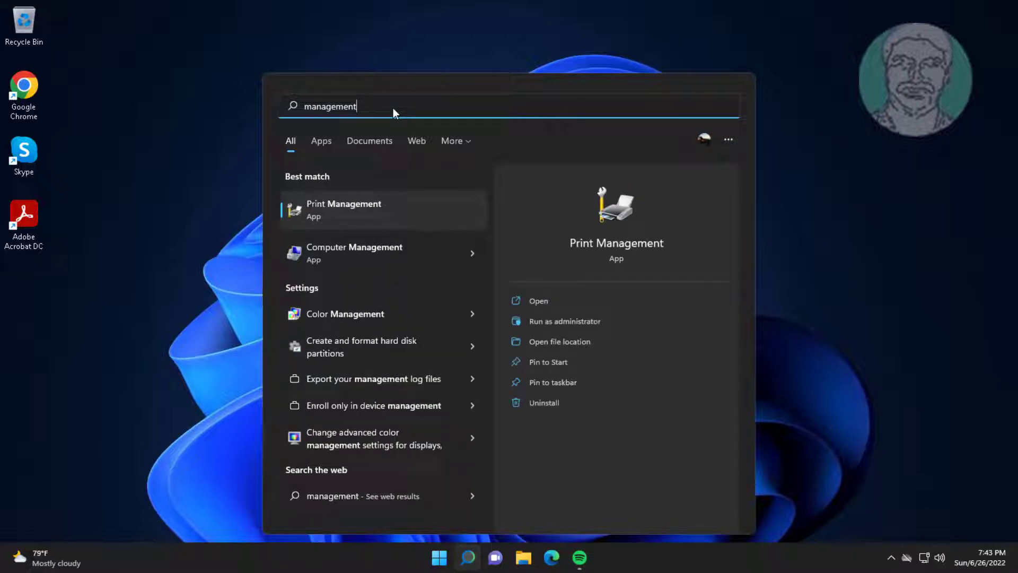
pyautogui.click(356, 255)
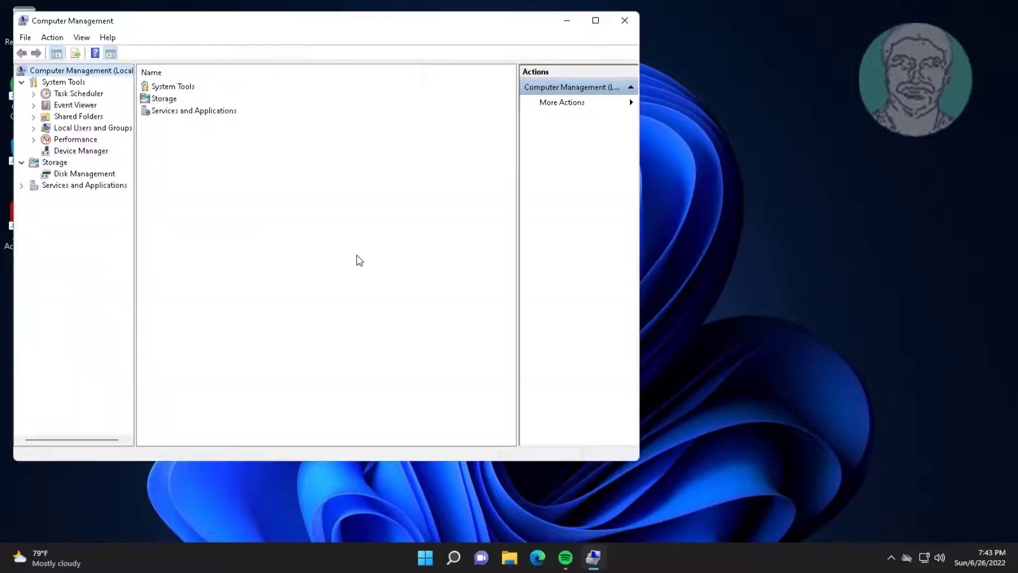
# Step: Uninstall the hp v236w USB Device from Disk drives in Device Manager
pyautogui.click(86, 153)
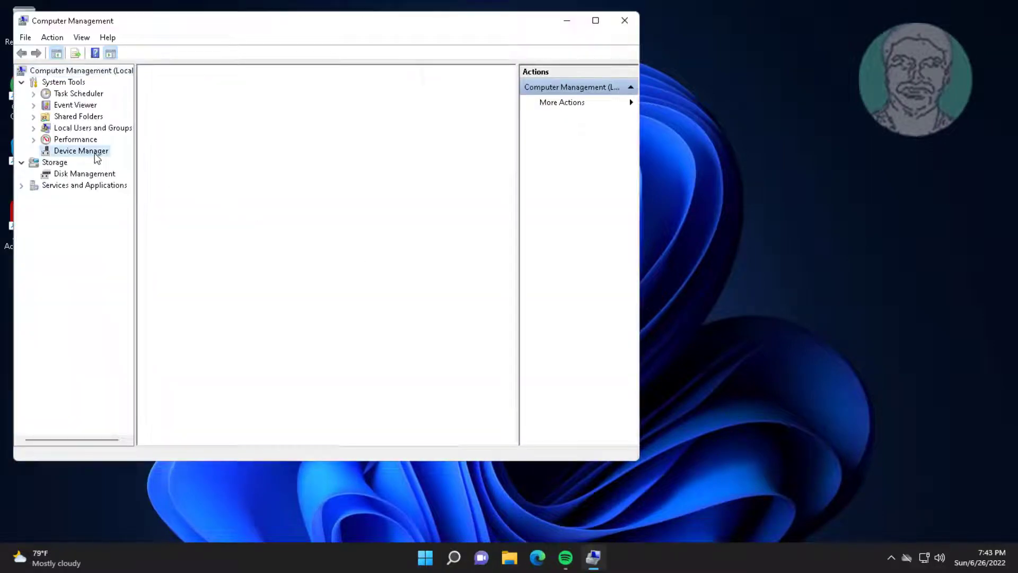
pyautogui.click(187, 117)
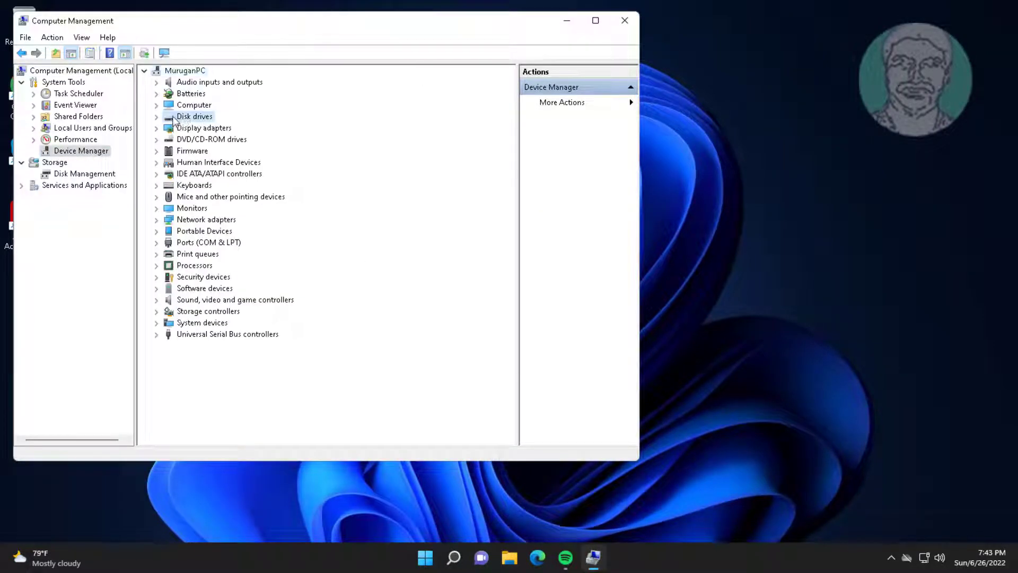
pyautogui.click(157, 116)
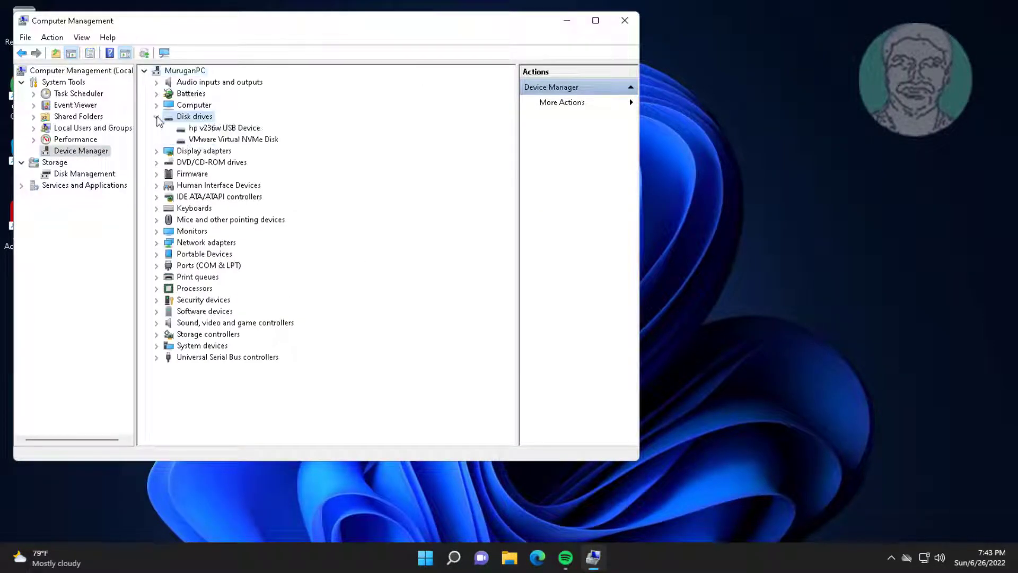
pyautogui.click(232, 129)
pyautogui.rightClick(257, 130)
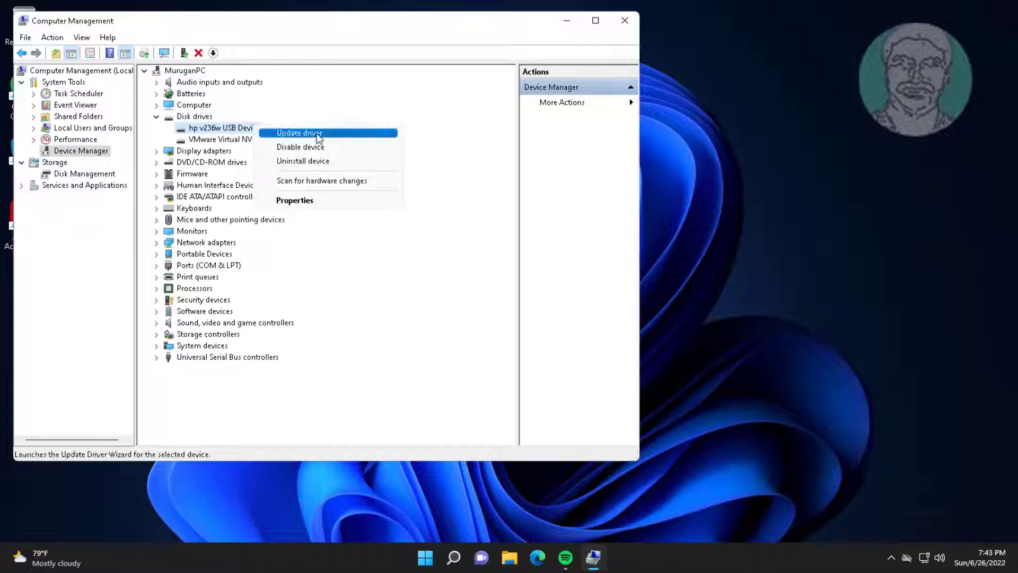
pyautogui.click(317, 160)
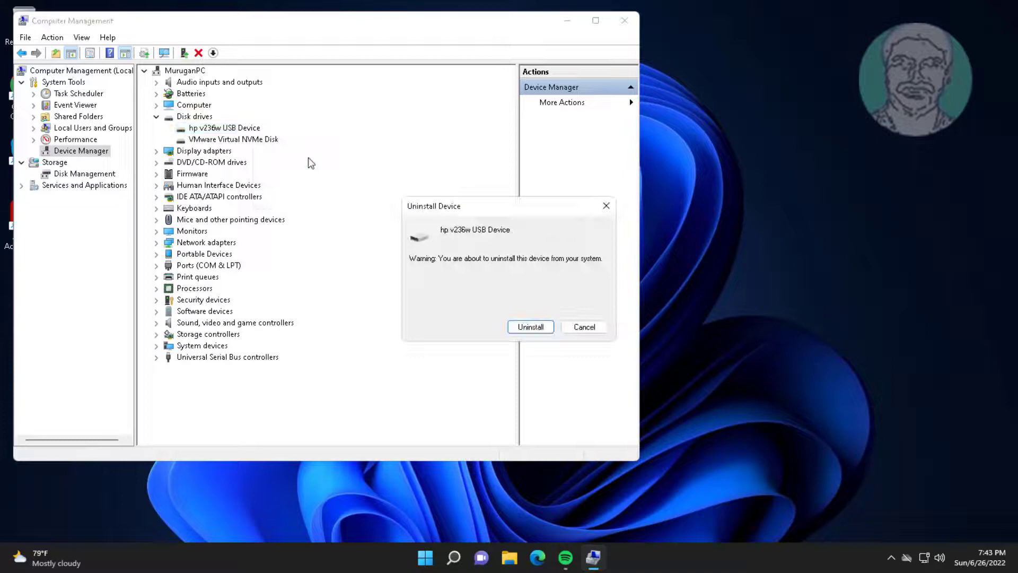
pyautogui.click(527, 330)
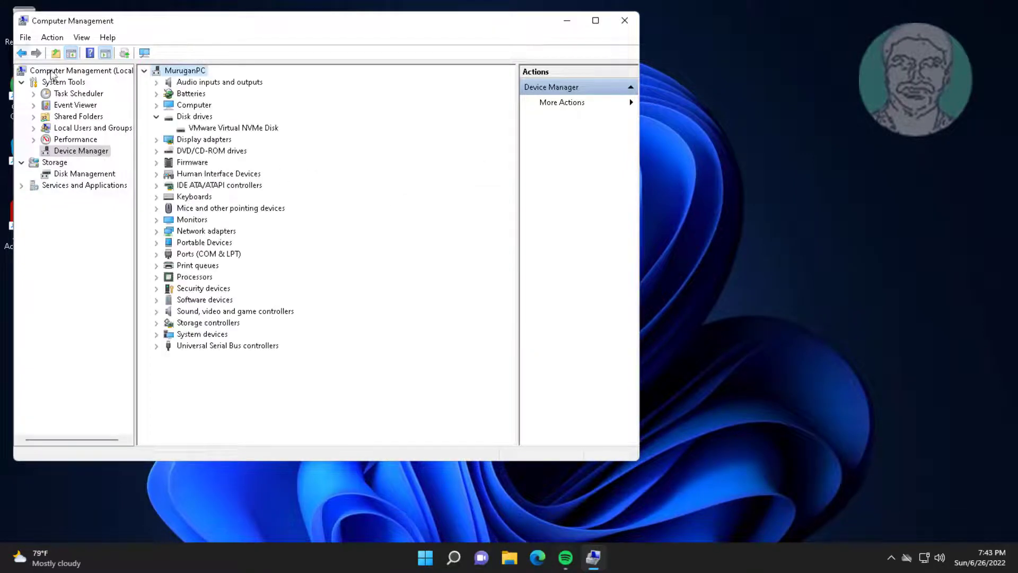
# Step: Rescan hardware and update the hp v236w USB Device driver, which reports the best driver is installed
pyautogui.click(147, 53)
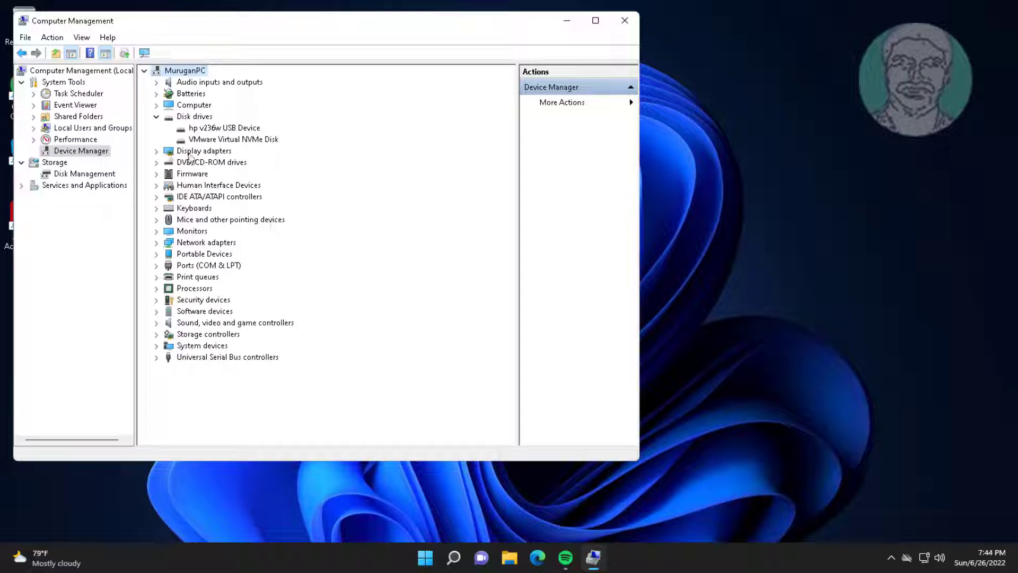
pyautogui.rightClick(253, 133)
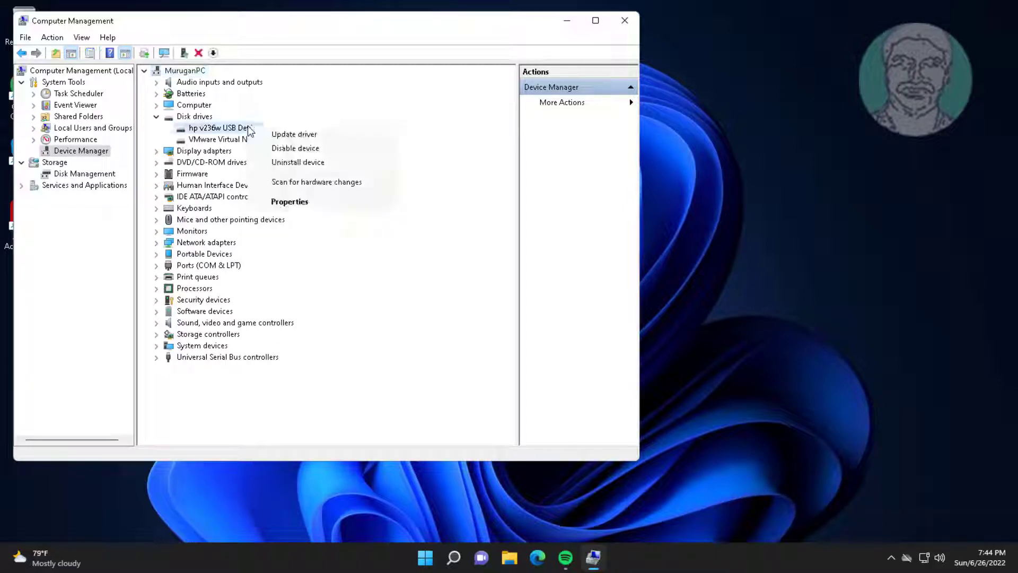
pyautogui.click(294, 134)
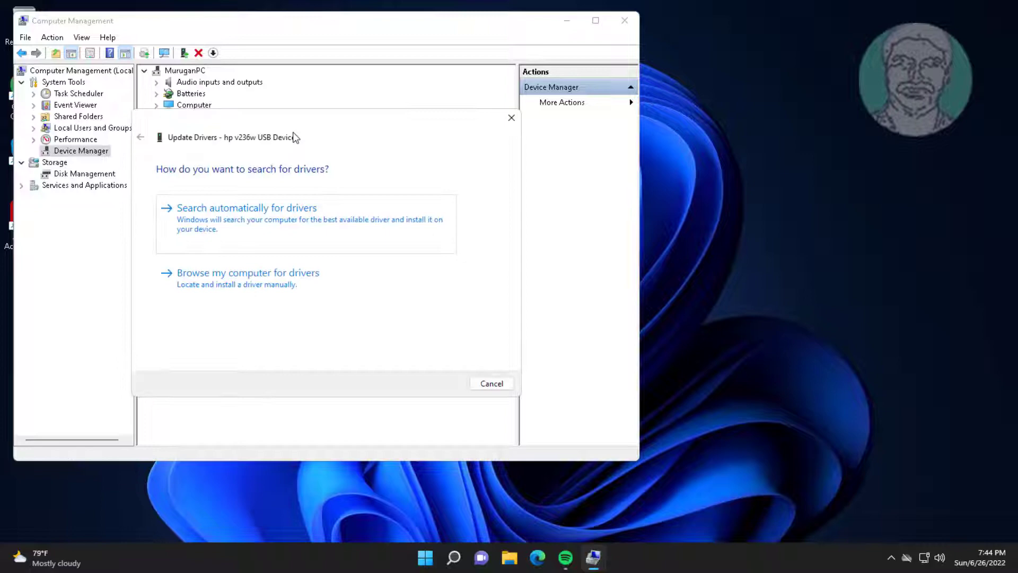
pyautogui.click(314, 227)
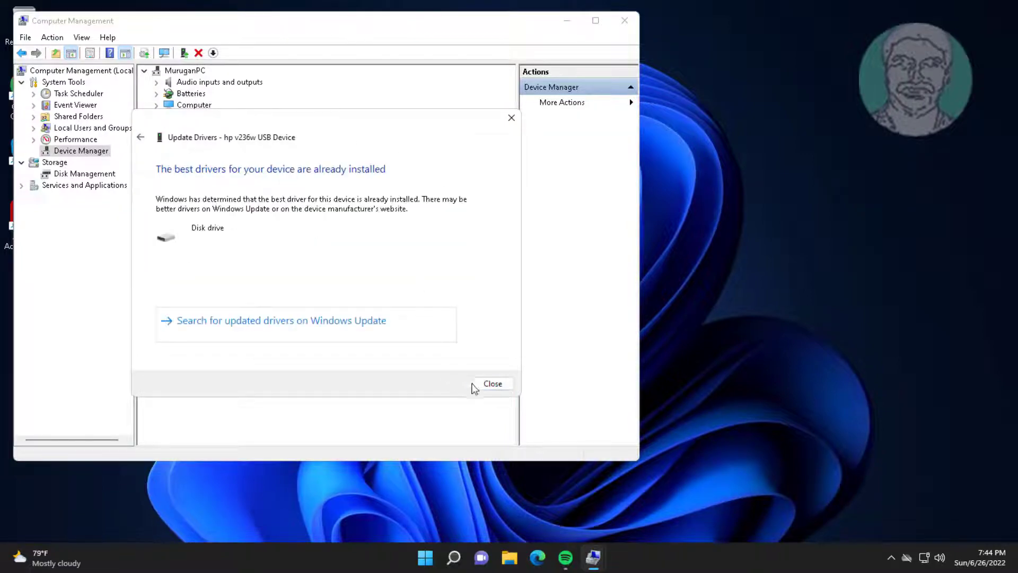
pyautogui.click(485, 384)
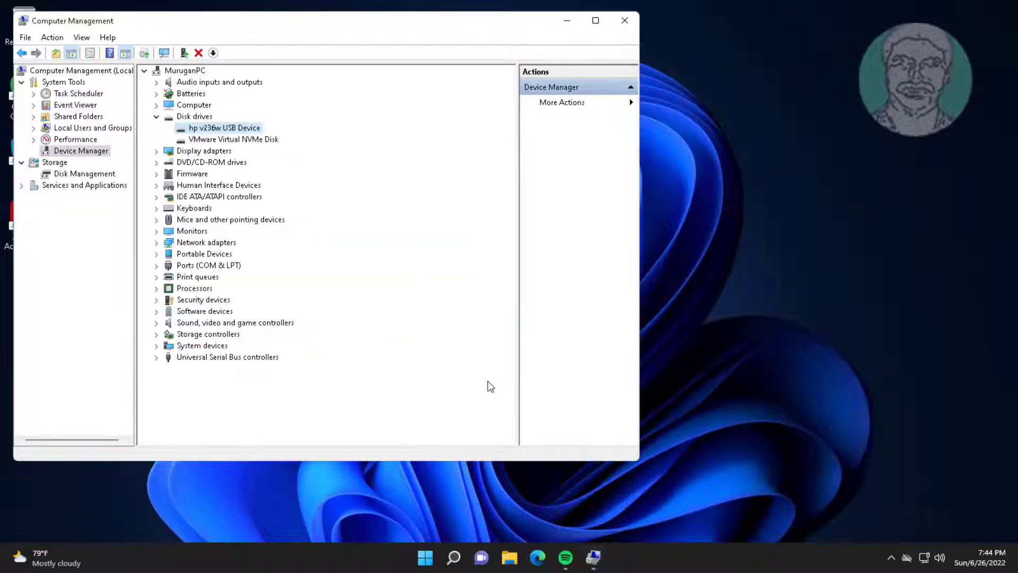
# Step: Close Computer Management and reopen it by searching 'computer management'
pyautogui.click(624, 22)
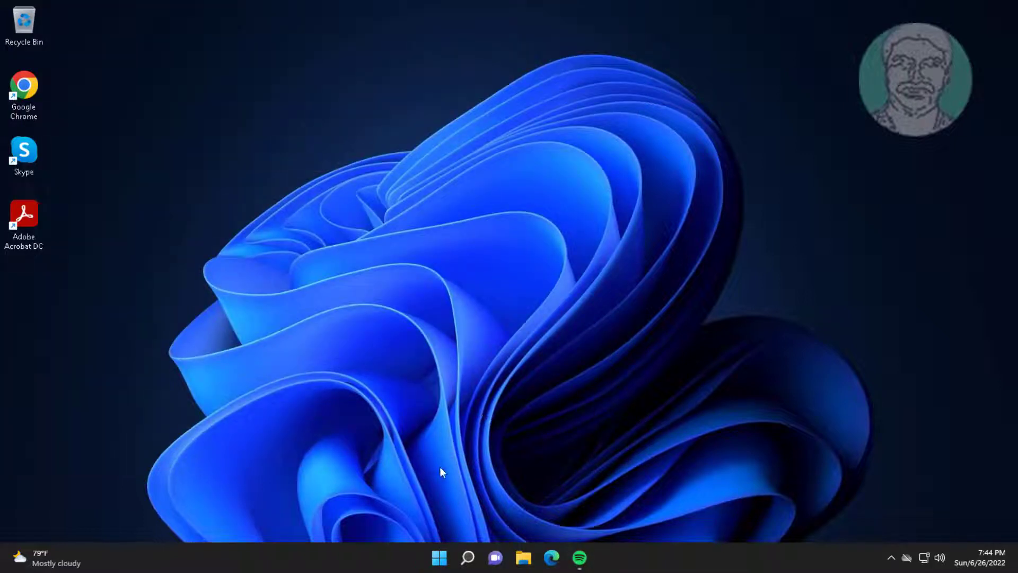
pyautogui.click(467, 557)
pyautogui.write('c')
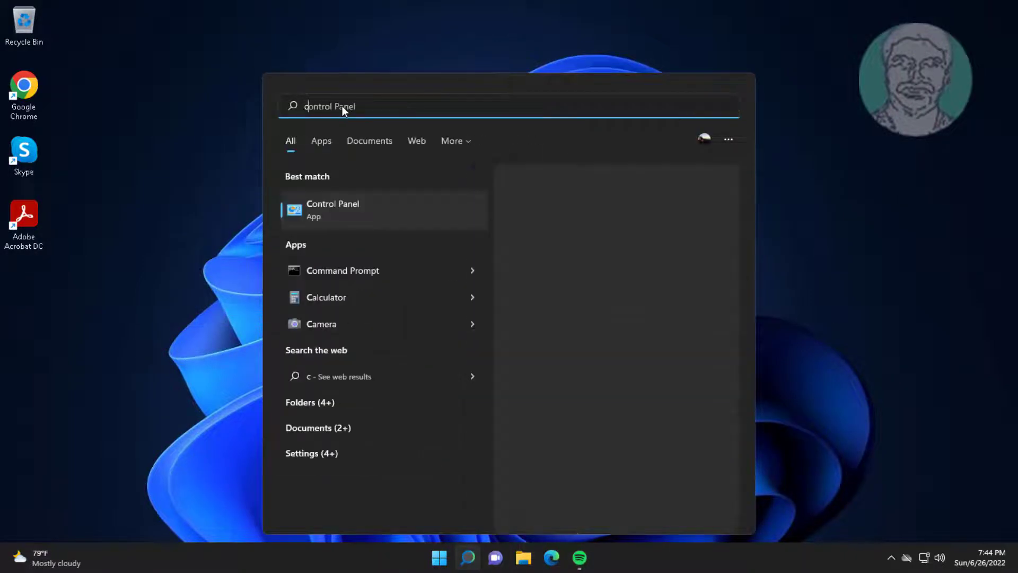
pyautogui.write('omputer')
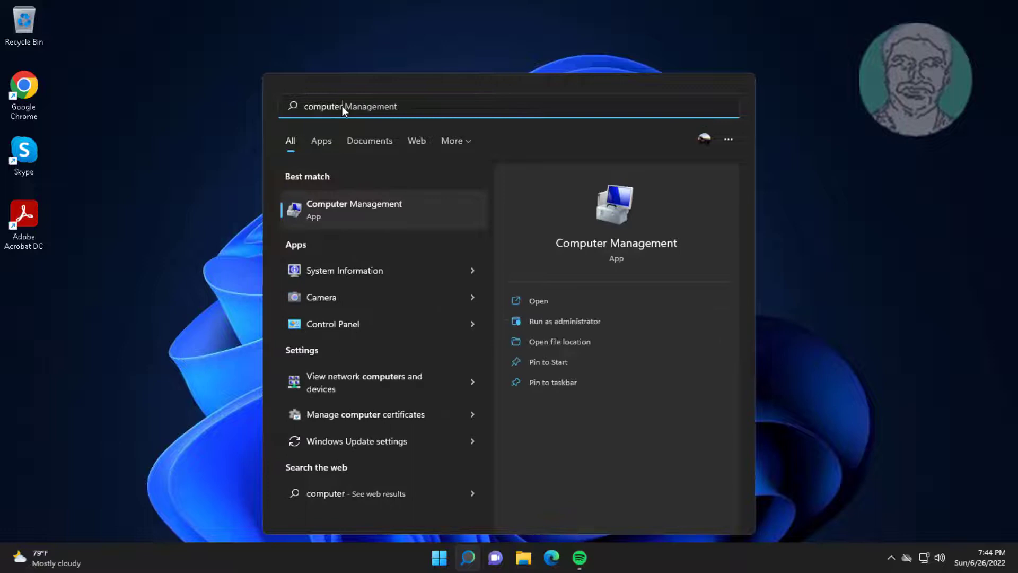
pyautogui.write(' management')
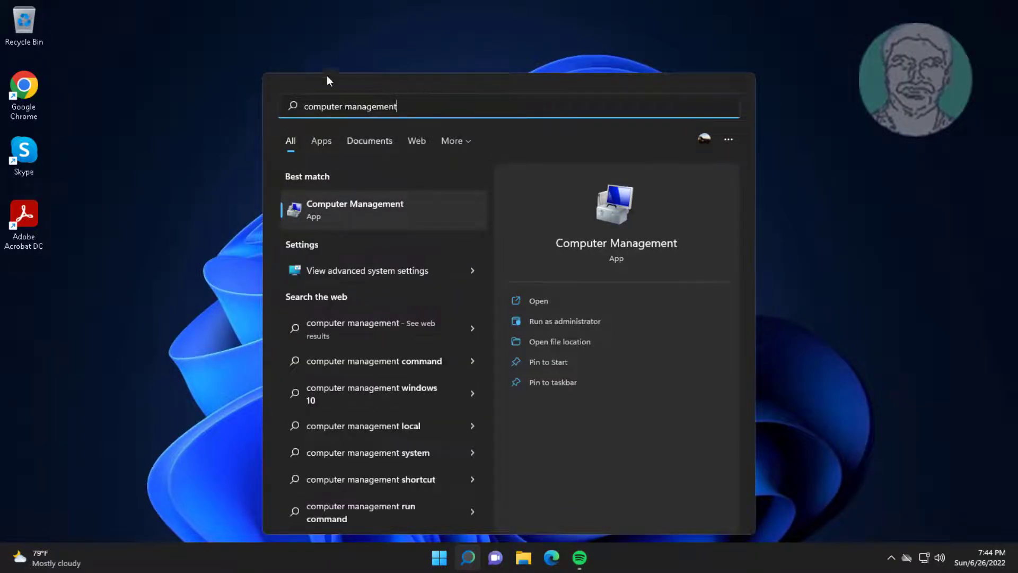
pyautogui.click(360, 217)
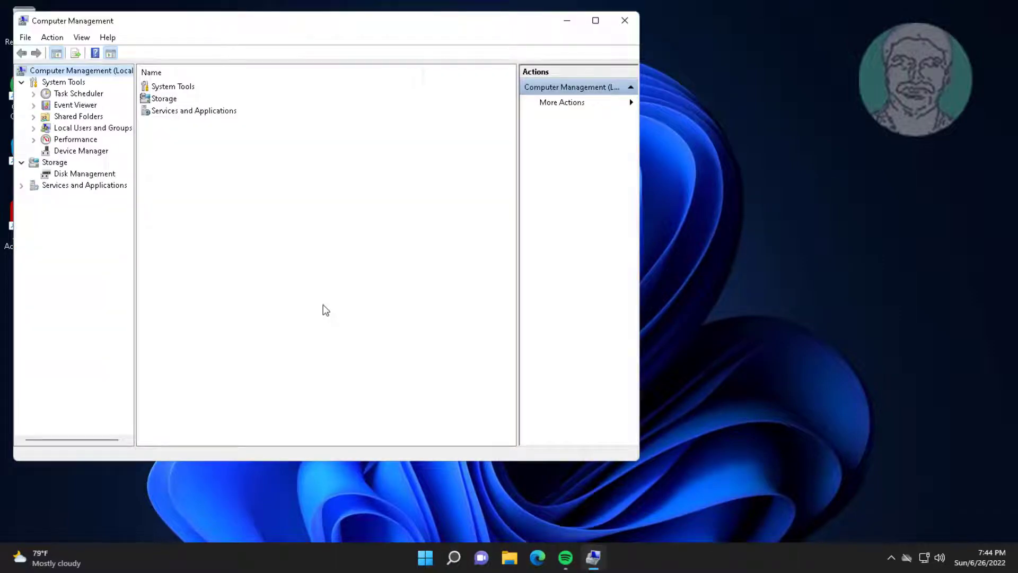
# Step: In Disk Management, change removable Disk 1's V: partition to drive letter T, then close the window
pyautogui.click(78, 176)
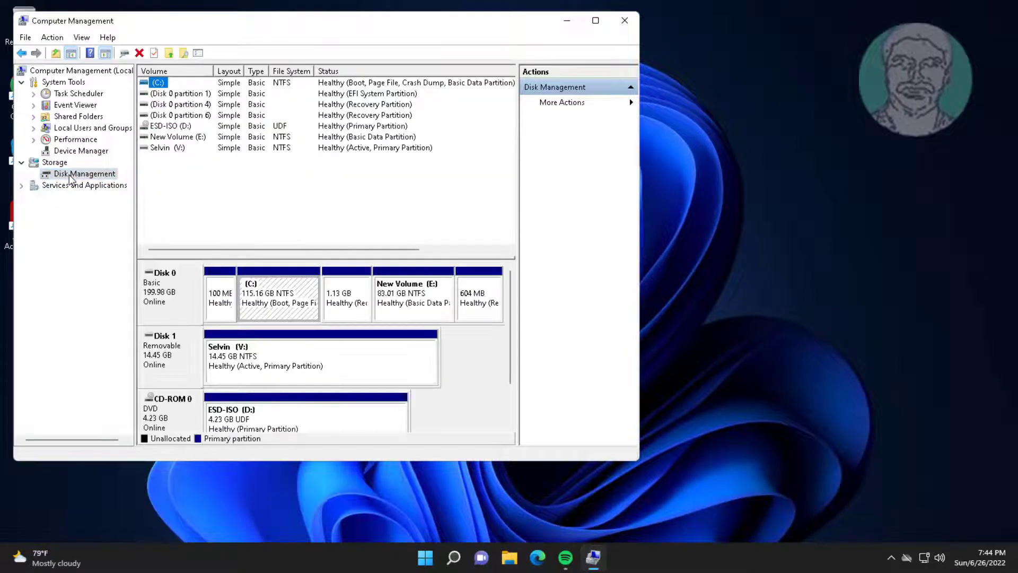
pyautogui.click(345, 354)
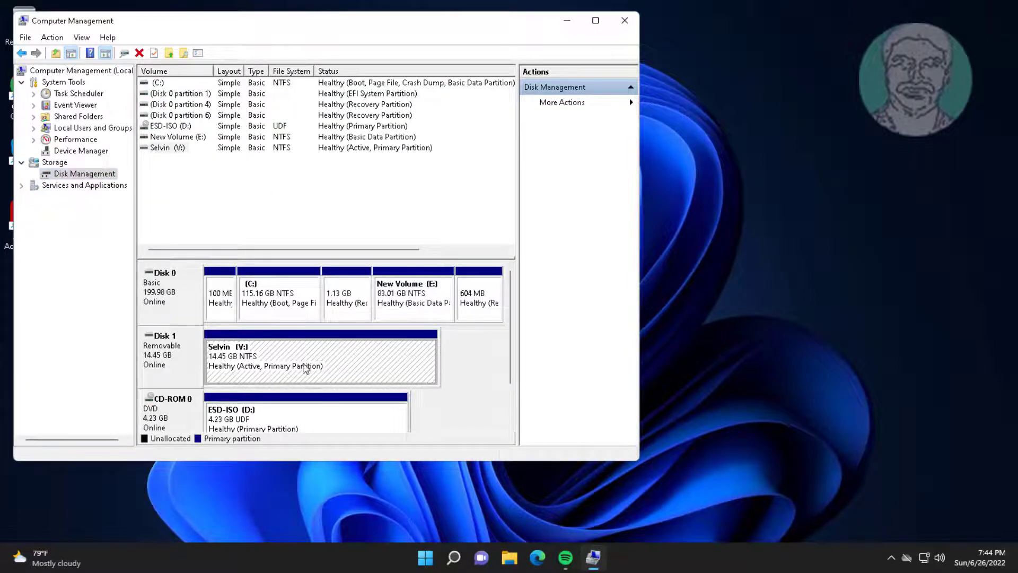
pyautogui.rightClick(339, 351)
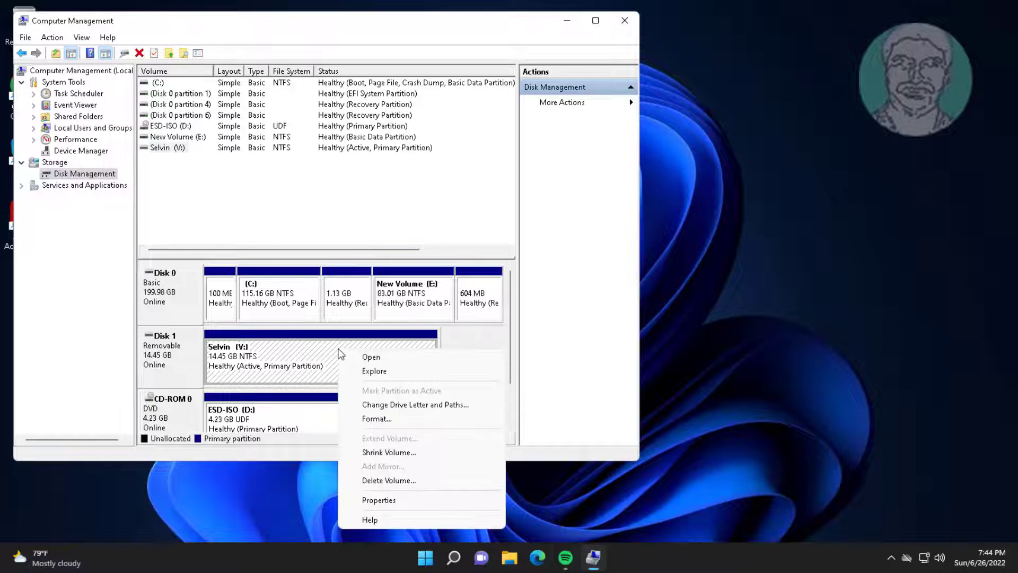
pyautogui.click(414, 406)
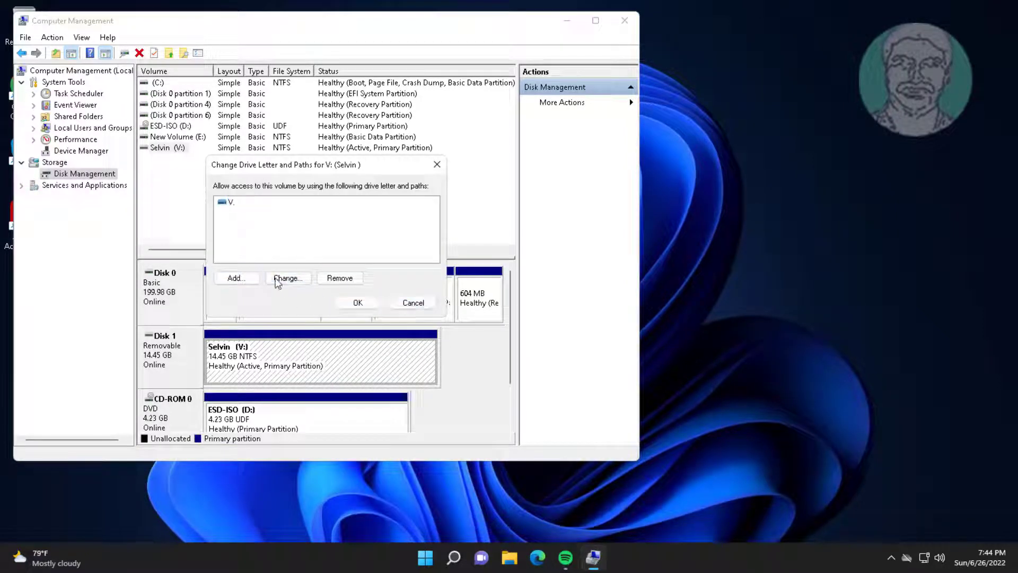
pyautogui.click(277, 279)
pyautogui.click(435, 222)
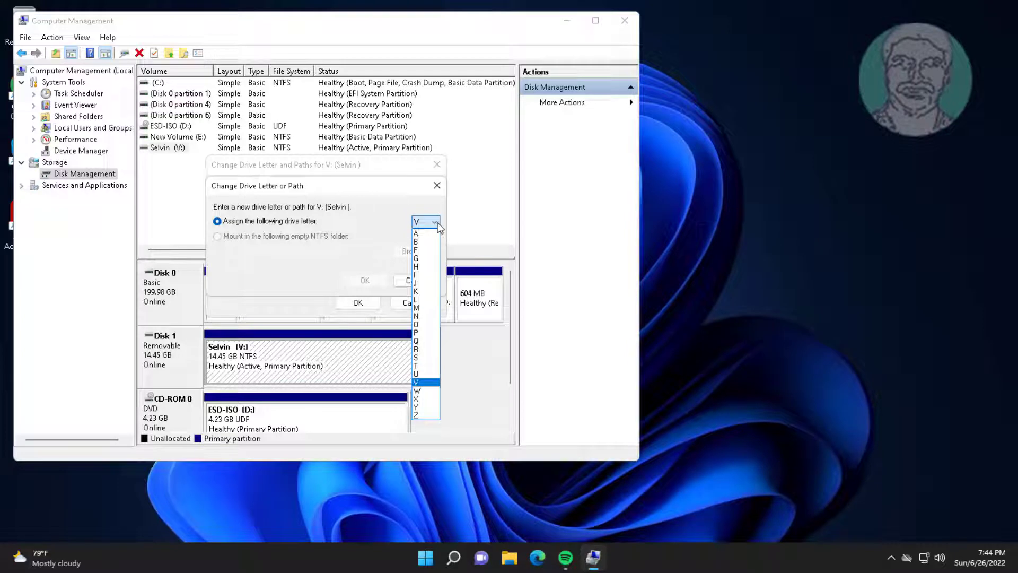
pyautogui.click(419, 366)
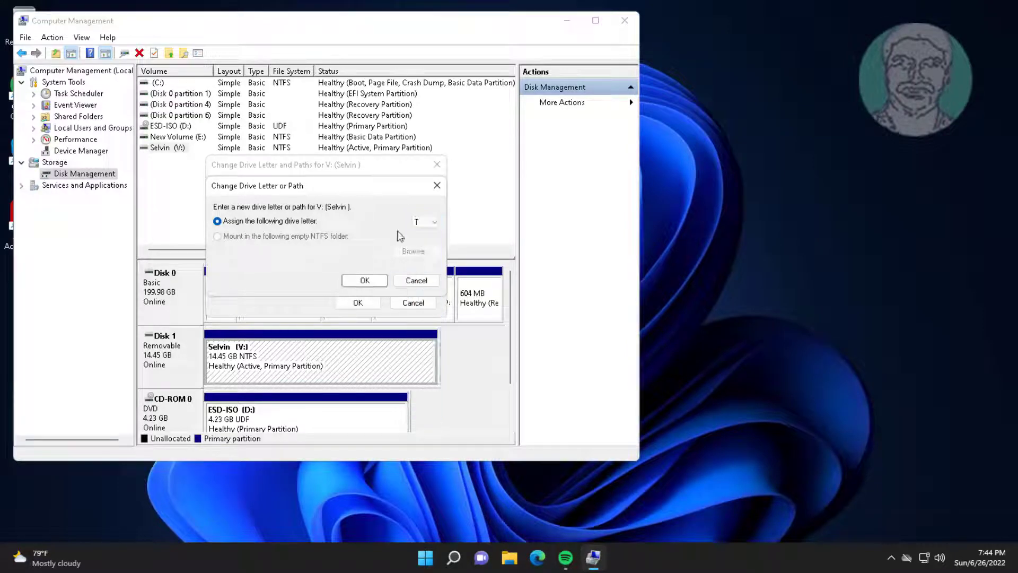
pyautogui.click(364, 281)
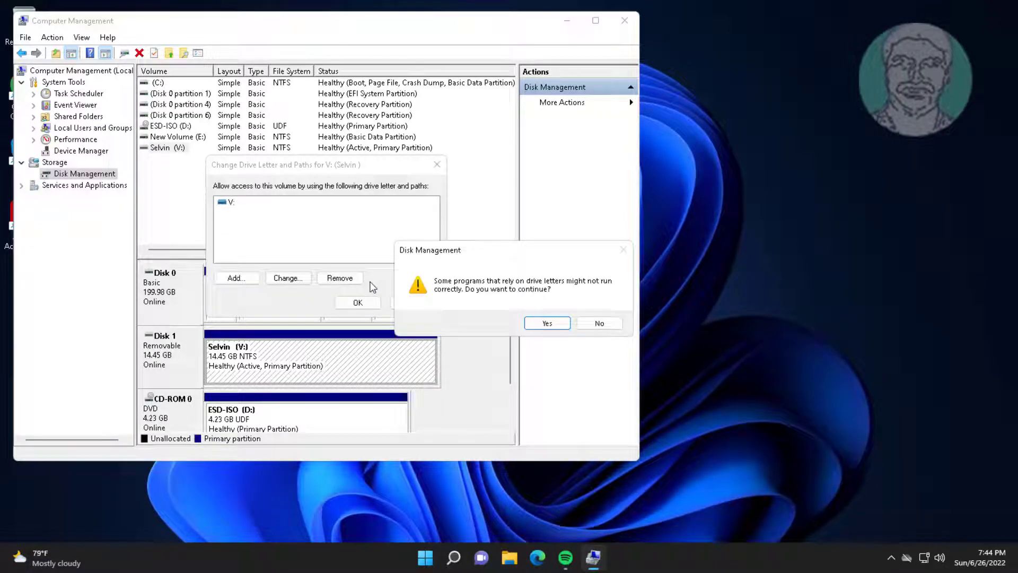
pyautogui.click(547, 324)
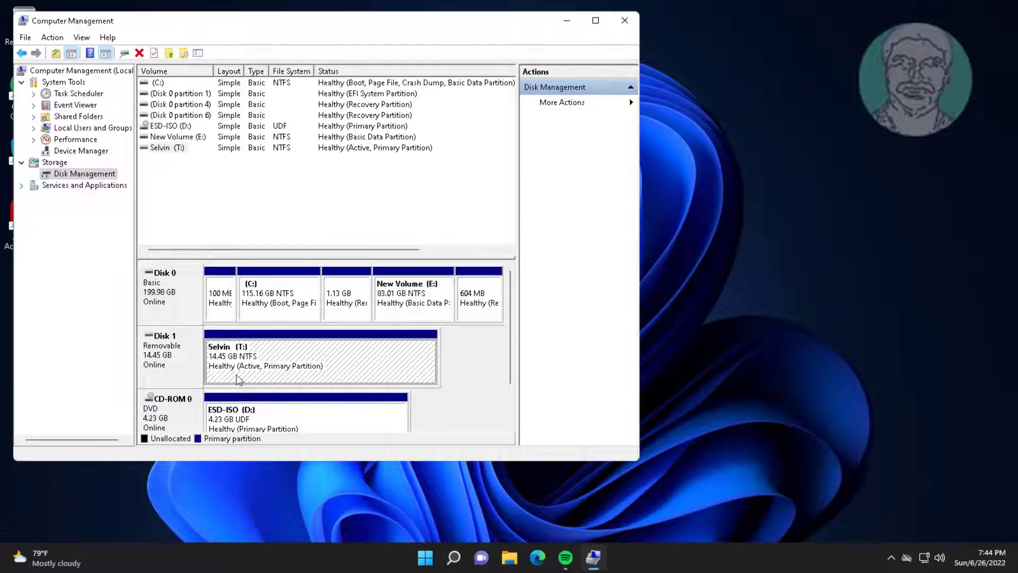
pyautogui.click(625, 21)
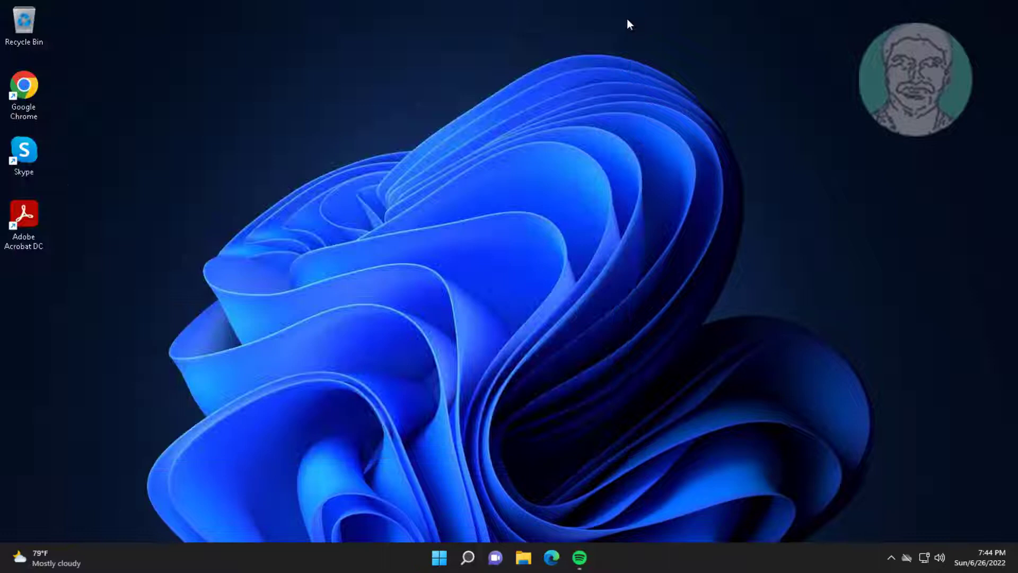
# Step: Open This PC and scroll to Devices and drives, showing the pen drive as Selvin (T:)
pyautogui.click(523, 556)
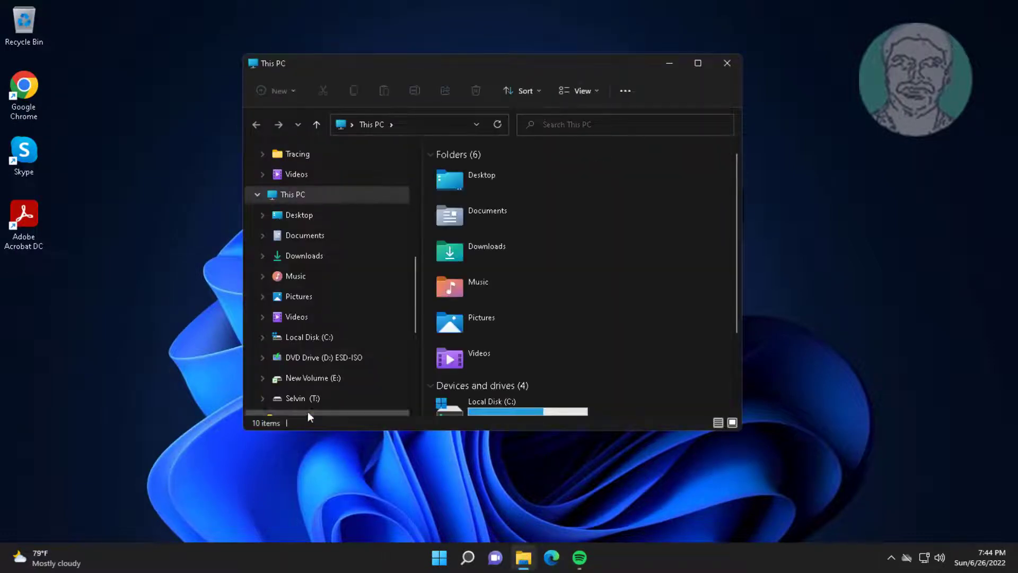
pyautogui.scroll(-2, 651, 320)
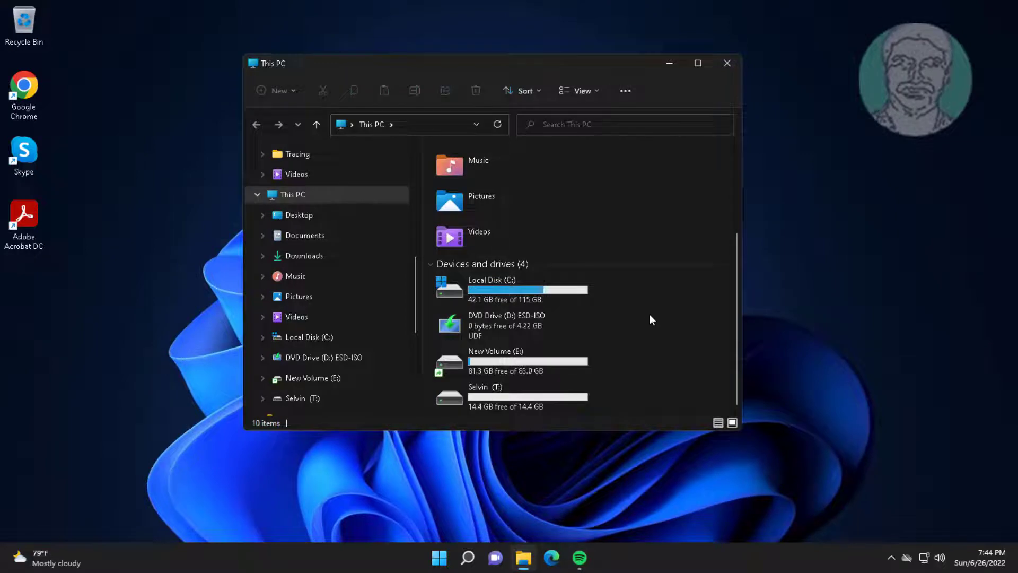
# Step: Close File Explorer and run Command Prompt from a 'cmd' search as administrator
pyautogui.click(726, 64)
pyautogui.click(474, 560)
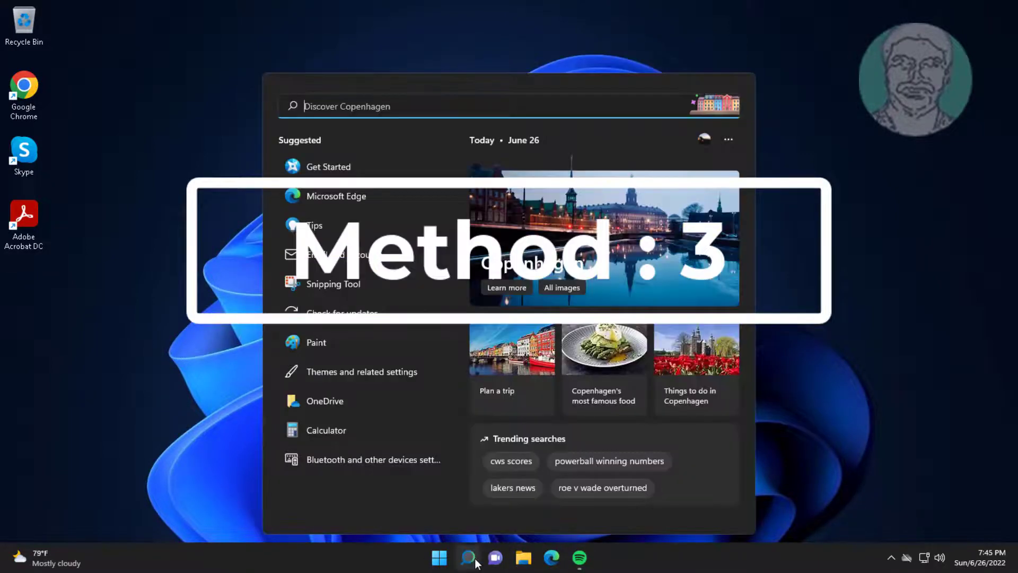
pyautogui.write('cmd')
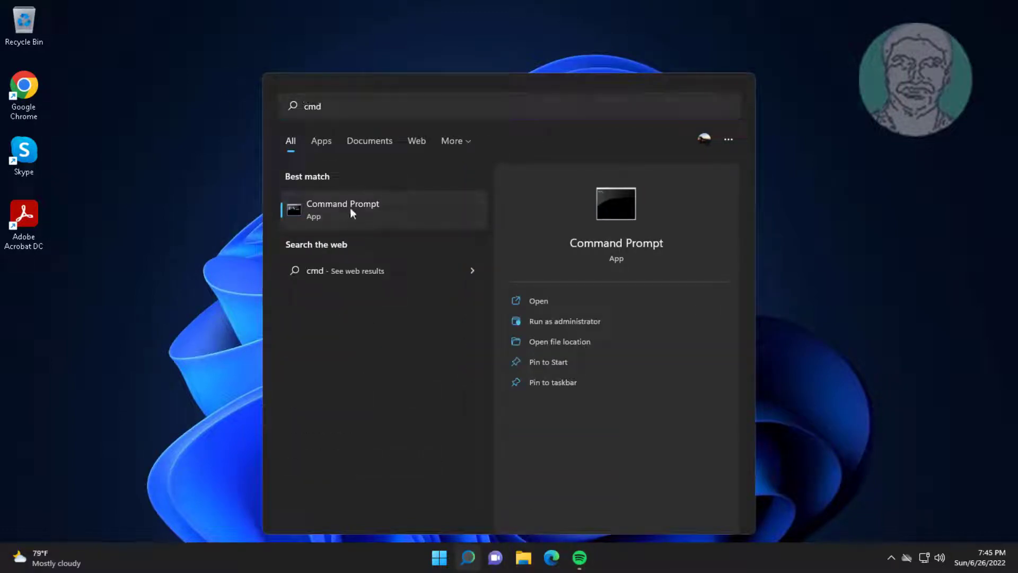
pyautogui.rightClick(350, 208)
pyautogui.click(384, 222)
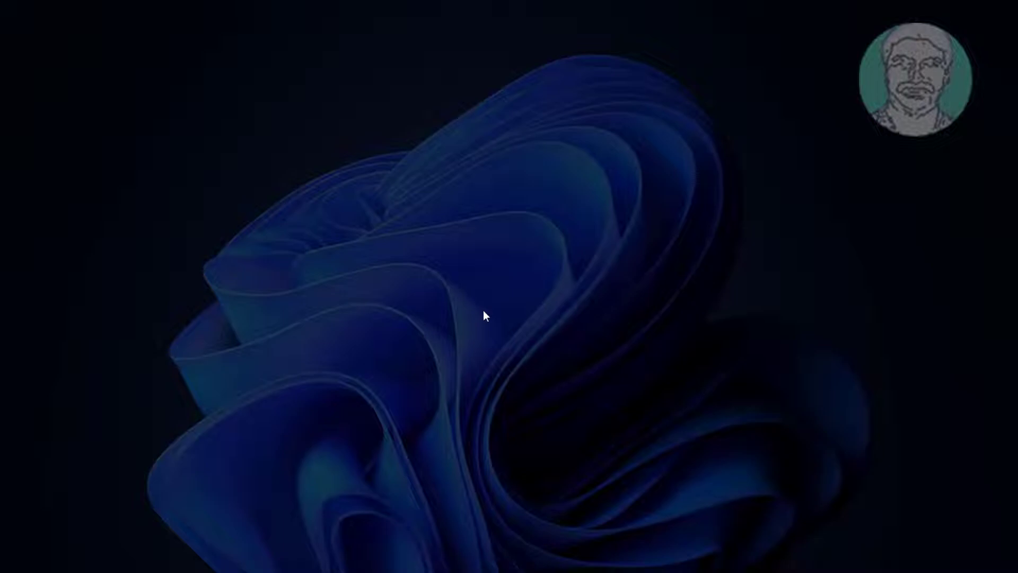
# Step: Allow the administrator Command Prompt, begin typing chkdsk, and confirm the pen drive's T: letter in File Explorer
pyautogui.click(420, 367)
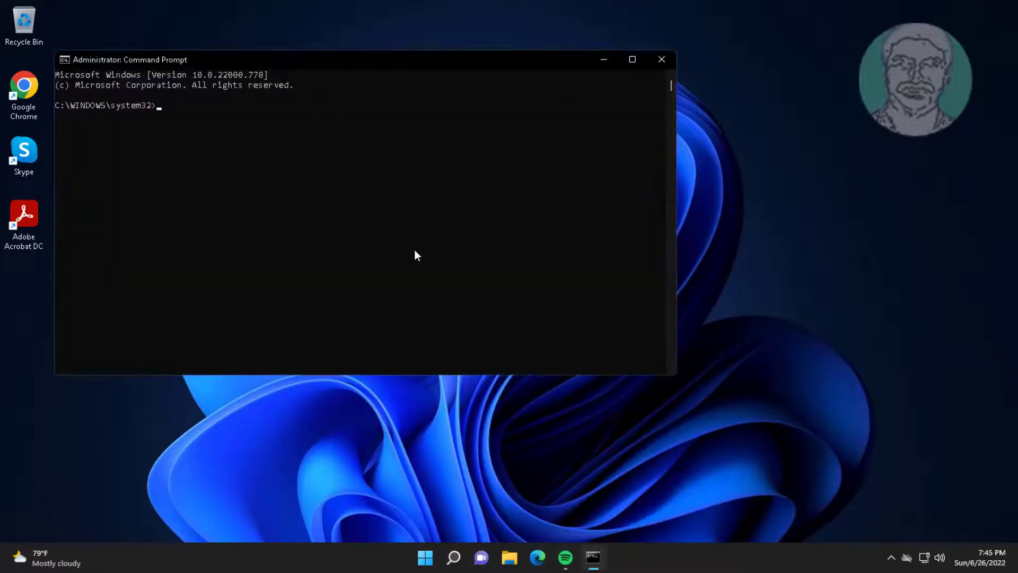
pyautogui.write('chkdsk')
pyautogui.click(517, 559)
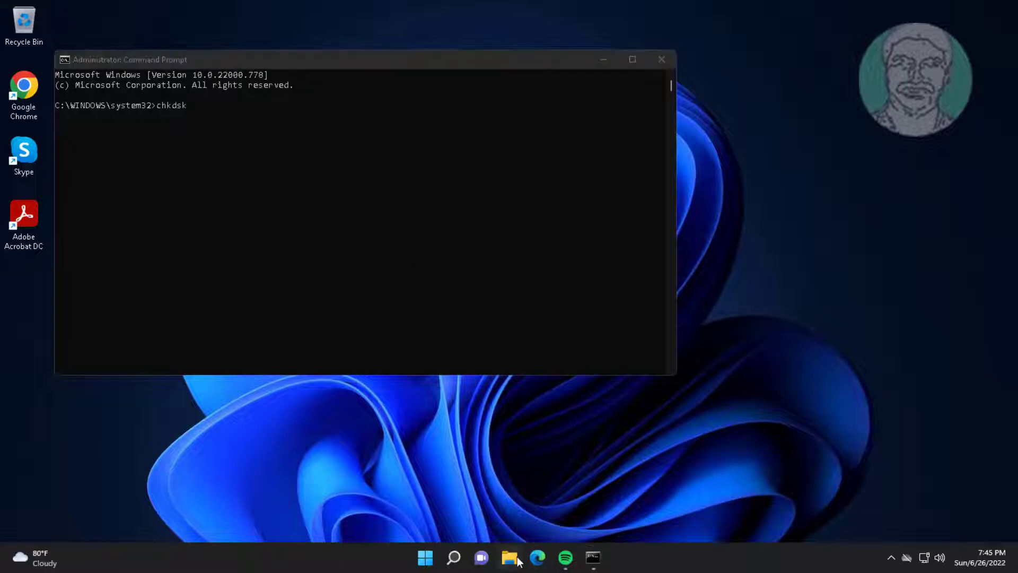
pyautogui.scroll(-3, 578, 362)
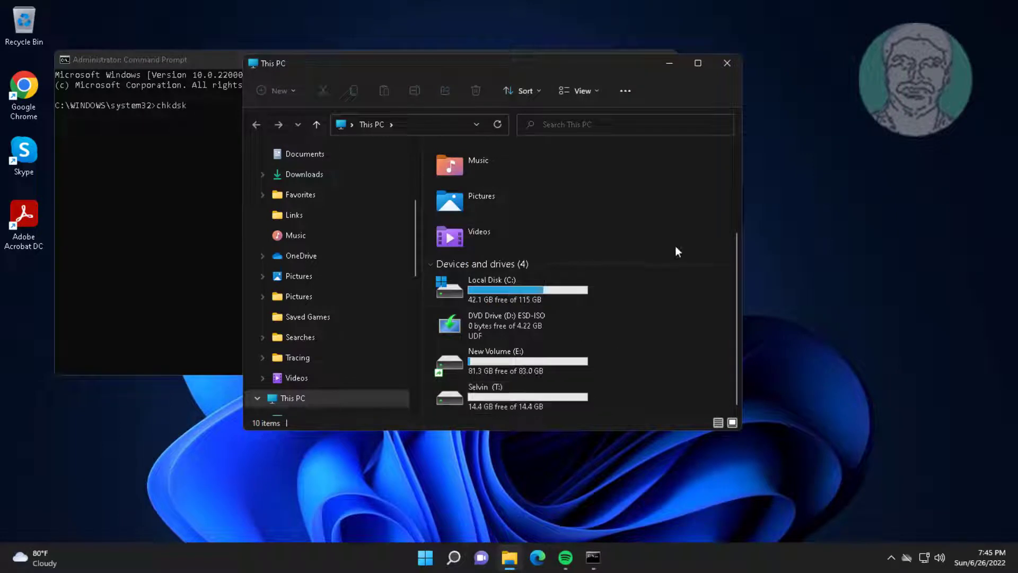
pyautogui.click(735, 65)
# Step: Run chkdsk t:, which finds no problems, then exit the console
pyautogui.click(201, 107)
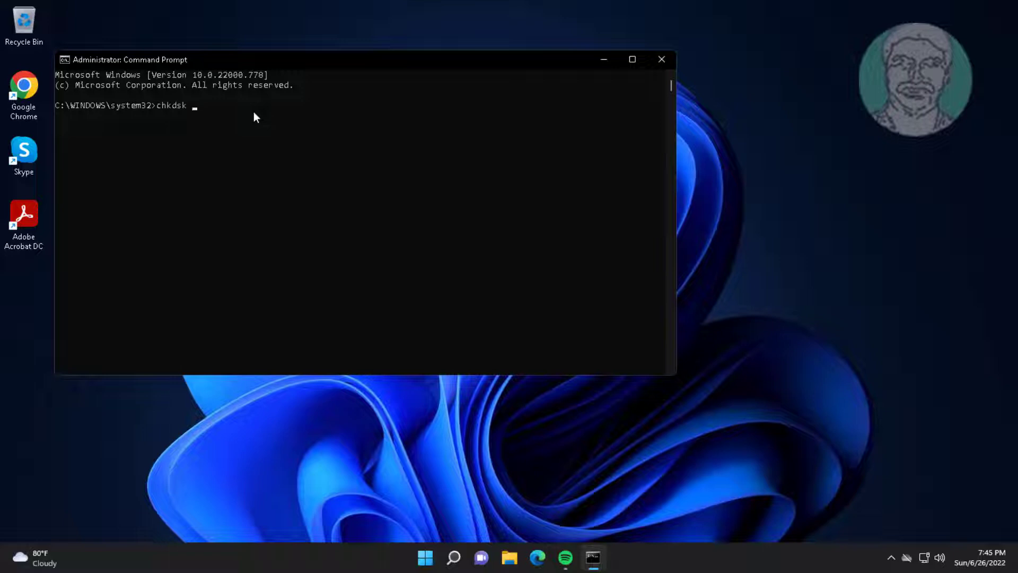
pyautogui.write('t:')
pyautogui.press('Return')
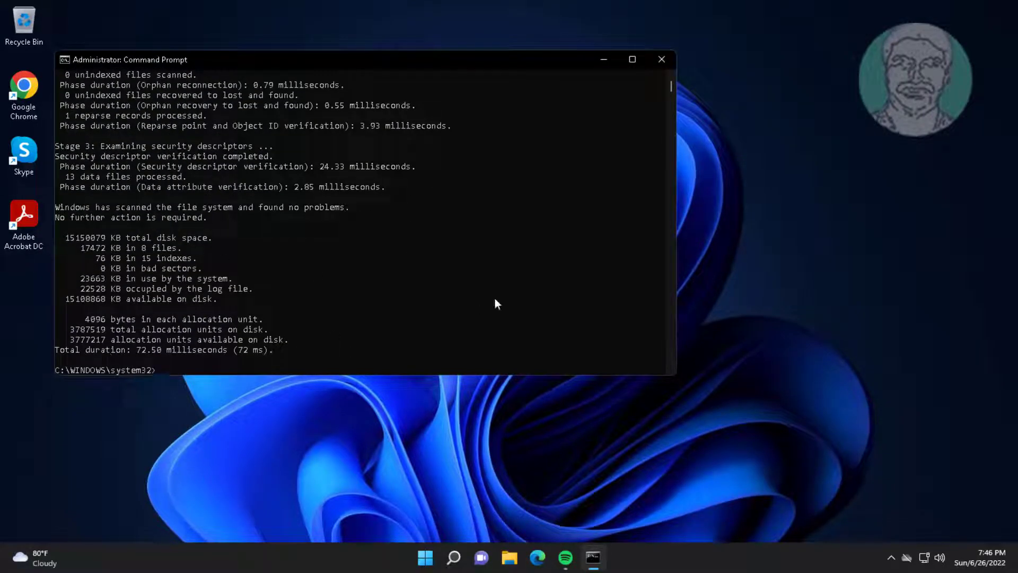
pyautogui.write('exit')
pyautogui.press('Return')
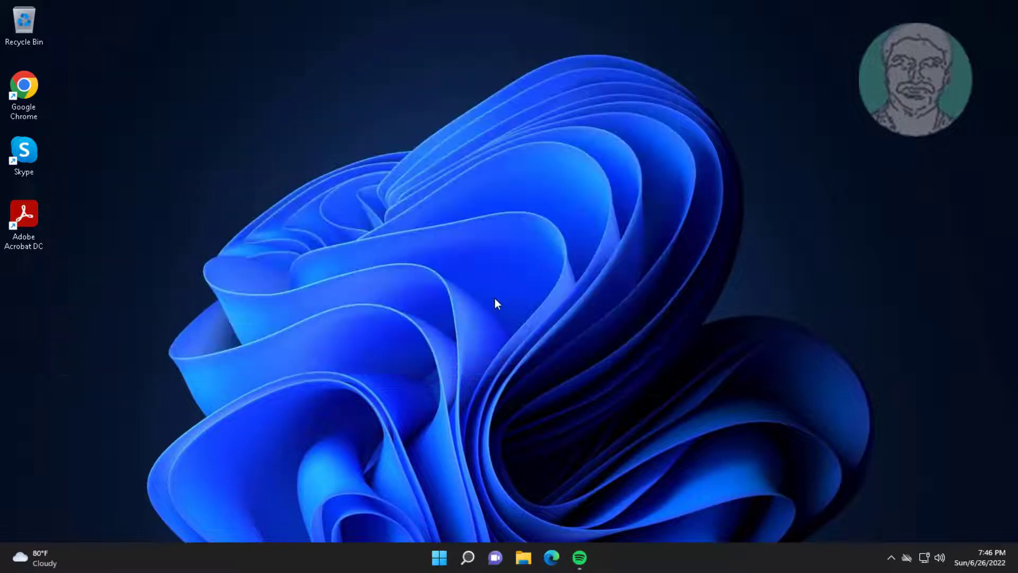
# Step: Open the Properties of the Selvin (T:) pen drive from This PC
pyautogui.click(525, 558)
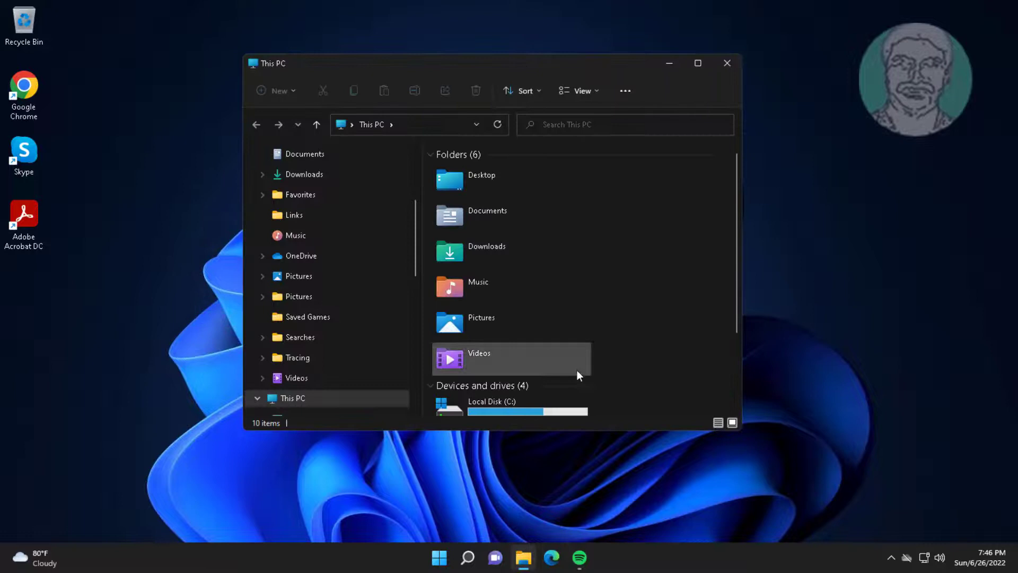
pyautogui.scroll(-2, 578, 372)
pyautogui.click(510, 398)
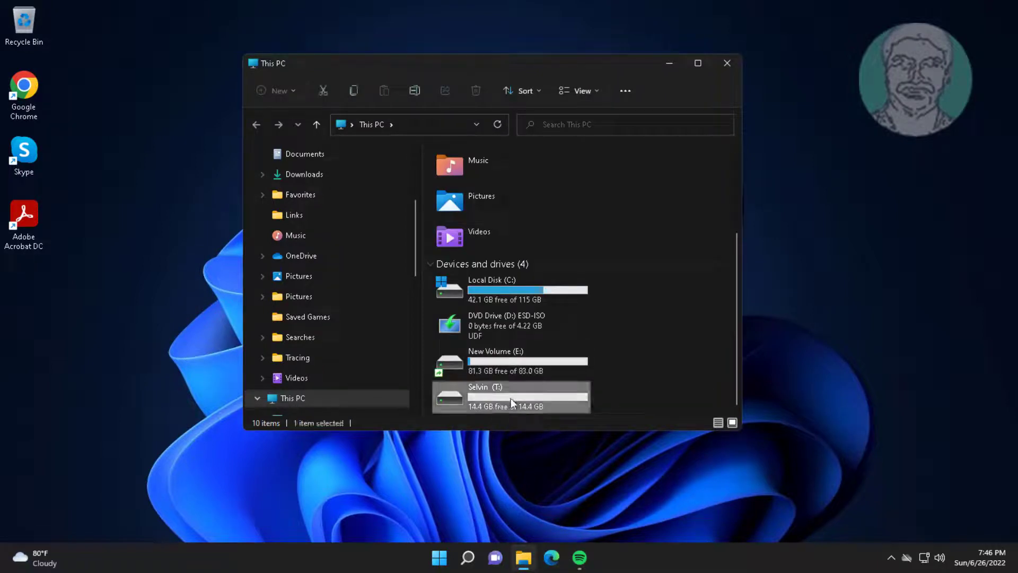
pyautogui.rightClick(511, 398)
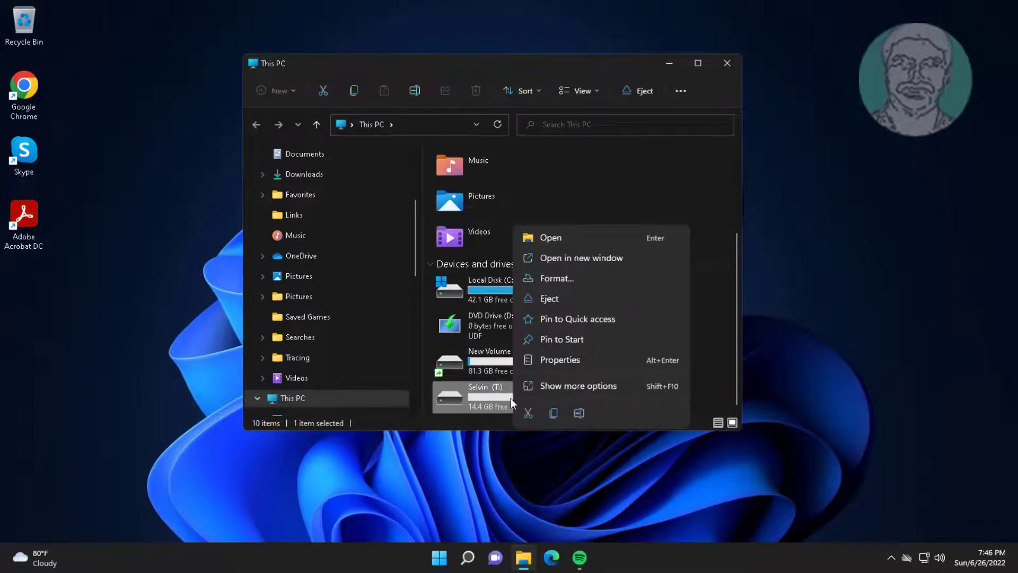
pyautogui.click(568, 360)
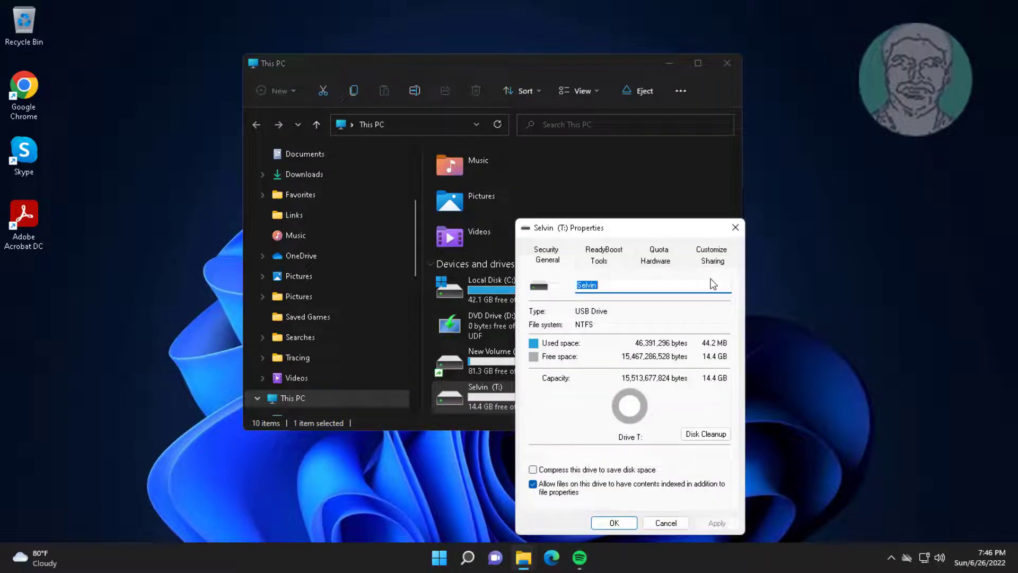
# Step: Scan and repair the T: drive with Tools error checking, then close its properties
pyautogui.click(599, 261)
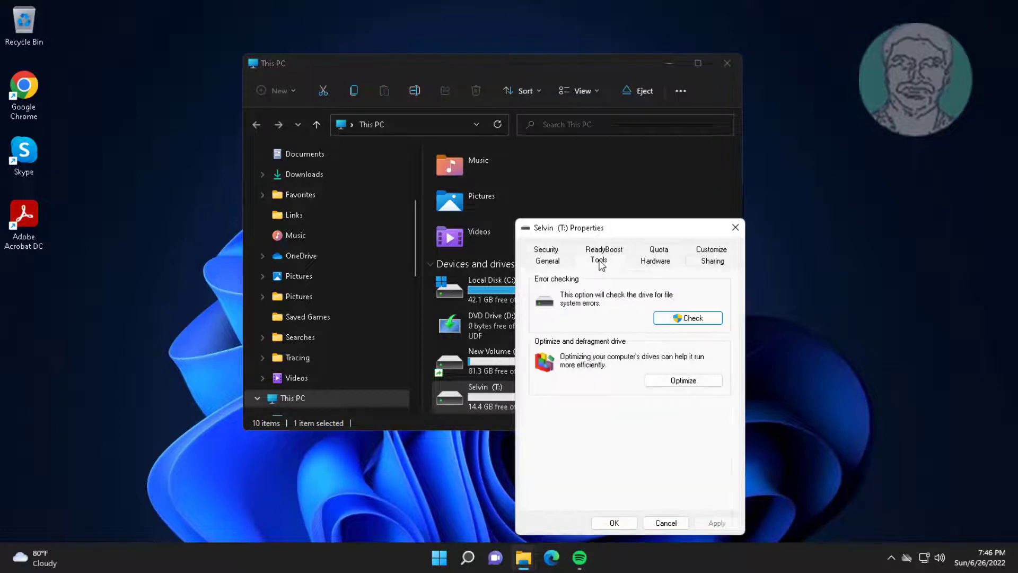
pyautogui.click(686, 318)
pyautogui.click(358, 270)
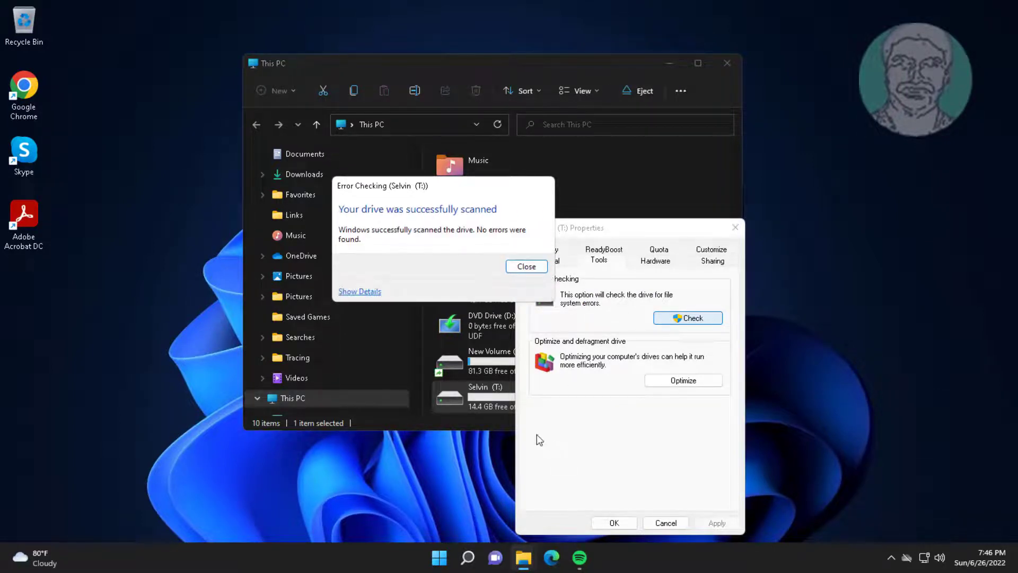
pyautogui.click(527, 266)
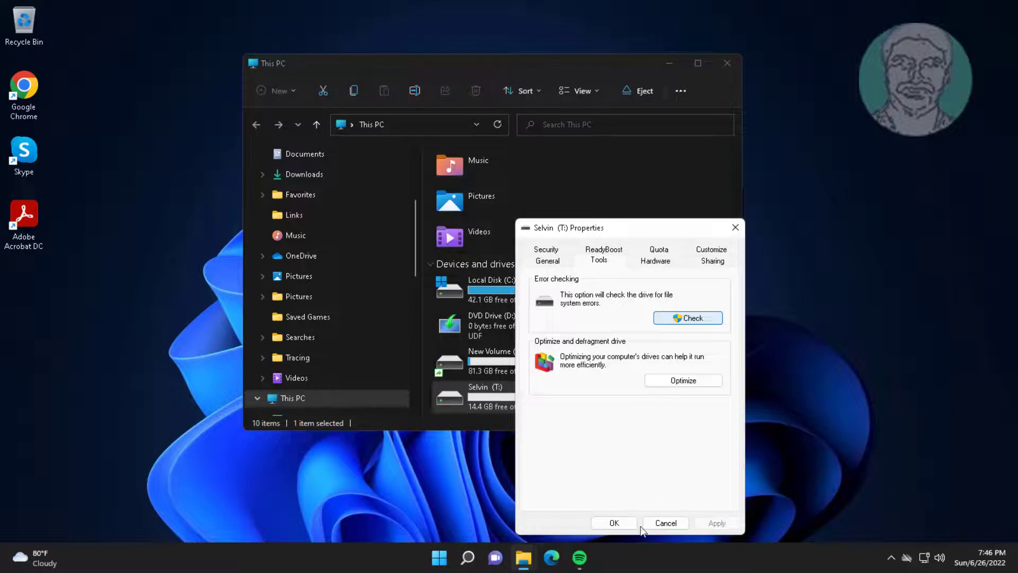
pyautogui.click(614, 523)
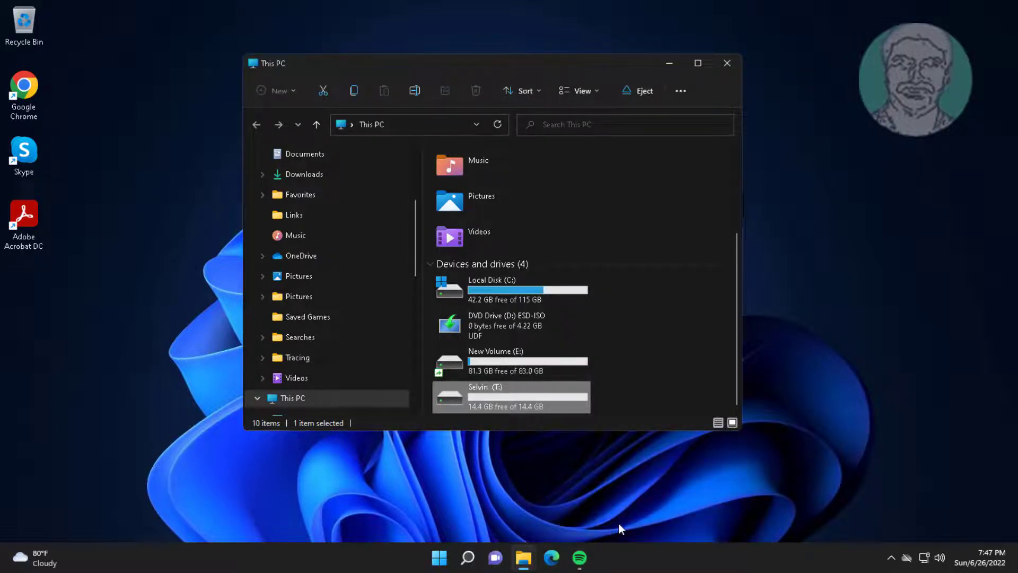
# Step: Close This PC and launch Command Prompt as administrator from a 'cmd' search
pyautogui.click(727, 64)
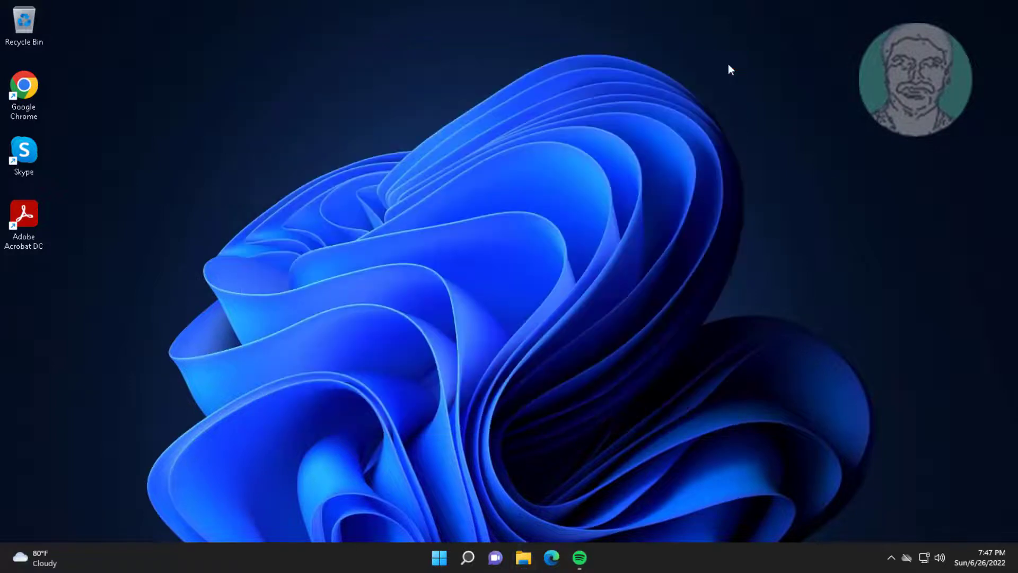
pyautogui.click(467, 557)
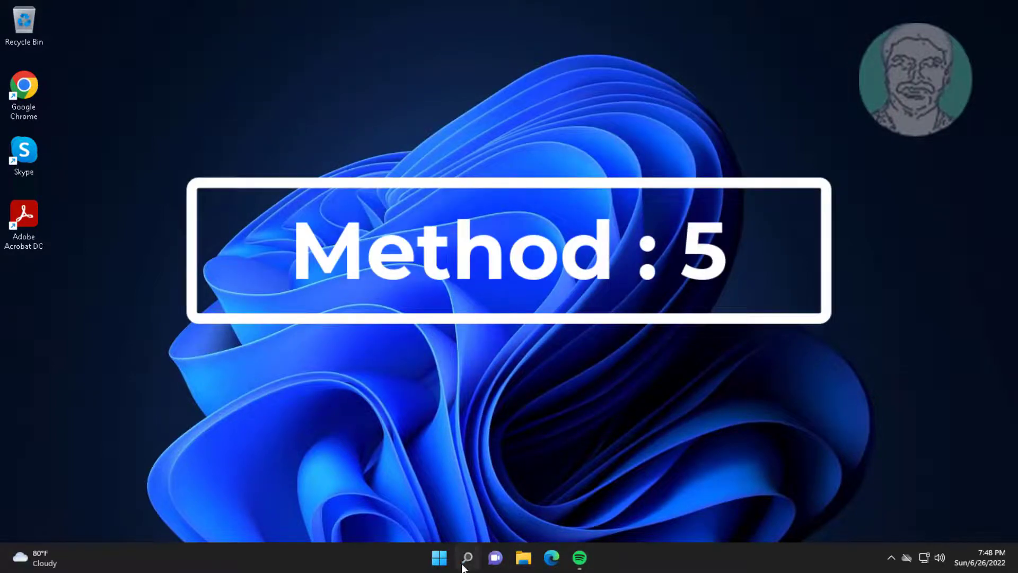
pyautogui.write('c')
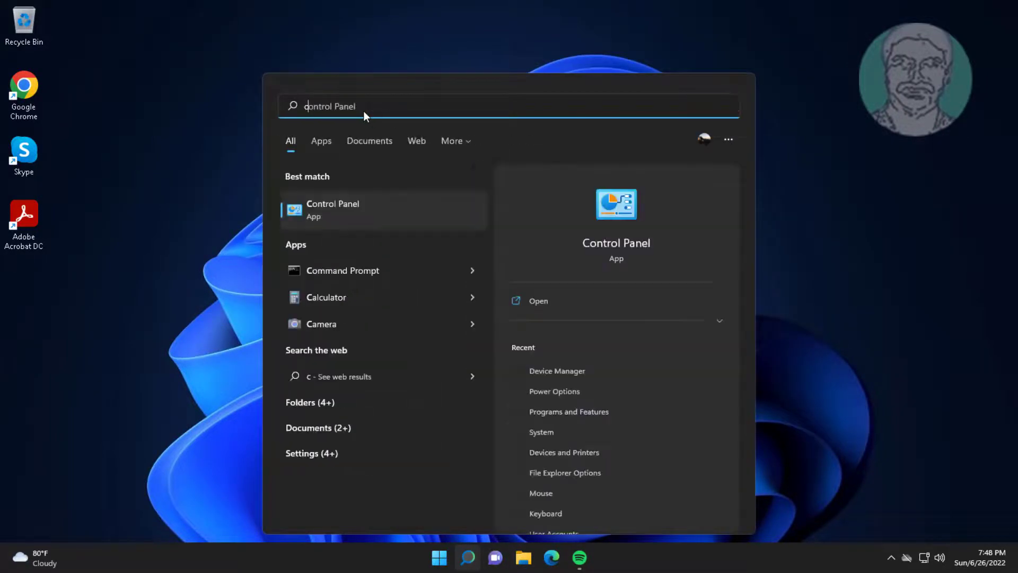
pyautogui.write('md')
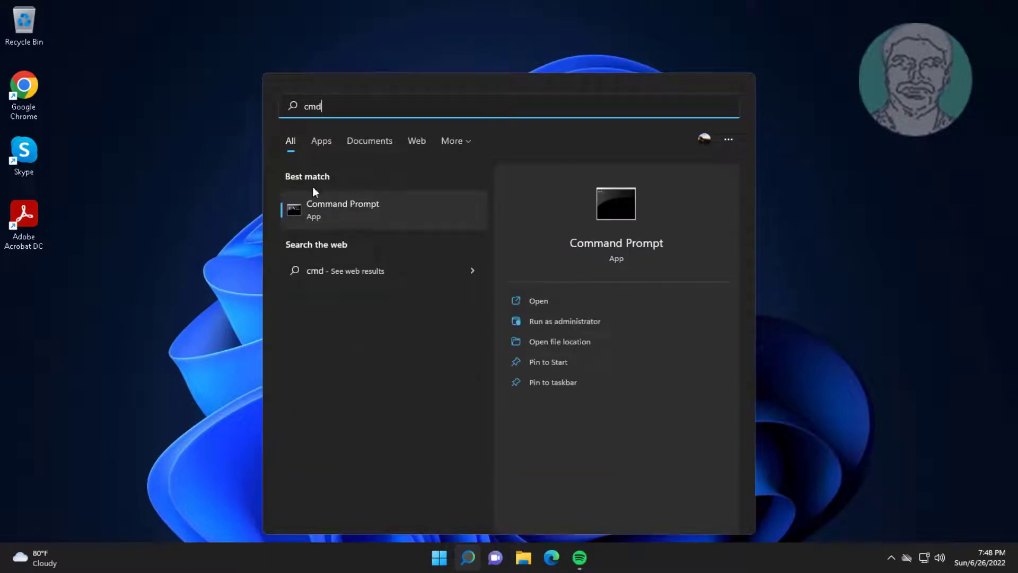
pyautogui.rightClick(322, 207)
pyautogui.click(342, 217)
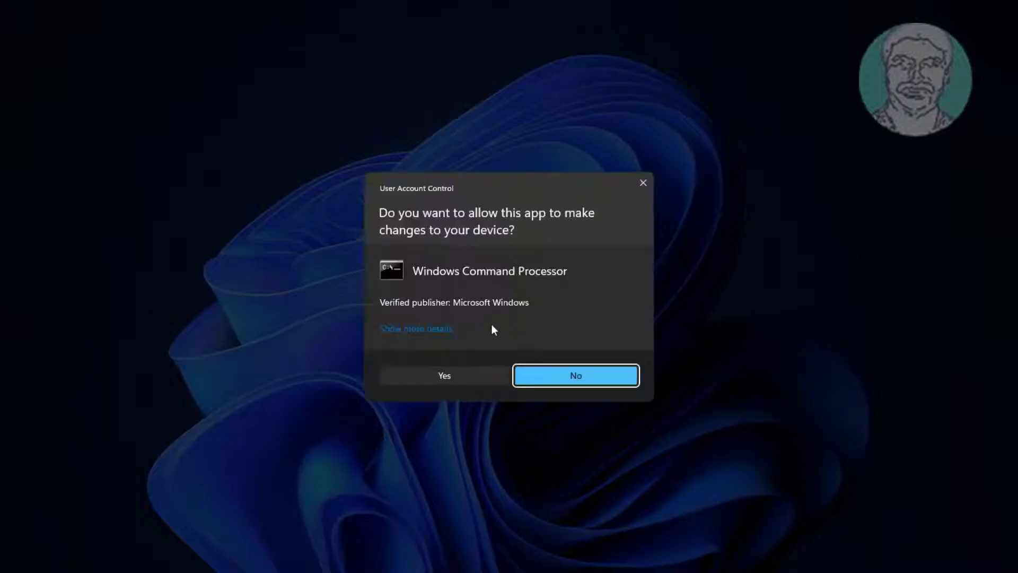
pyautogui.click(445, 375)
# Step: Run diskpart and list disk, highlighting the 14 GB Disk 1 row
pyautogui.write('d')
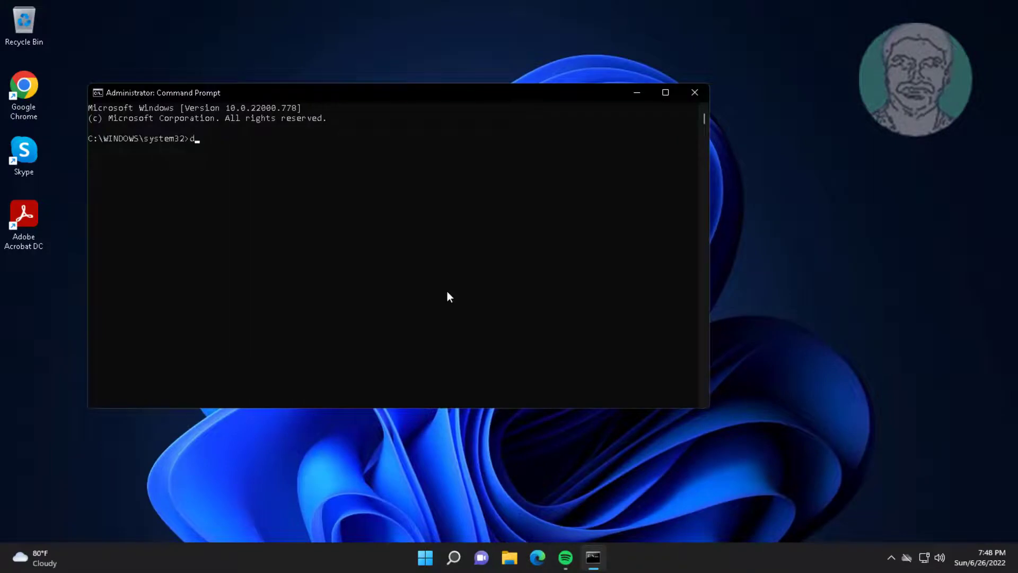
pyautogui.write('iskpart')
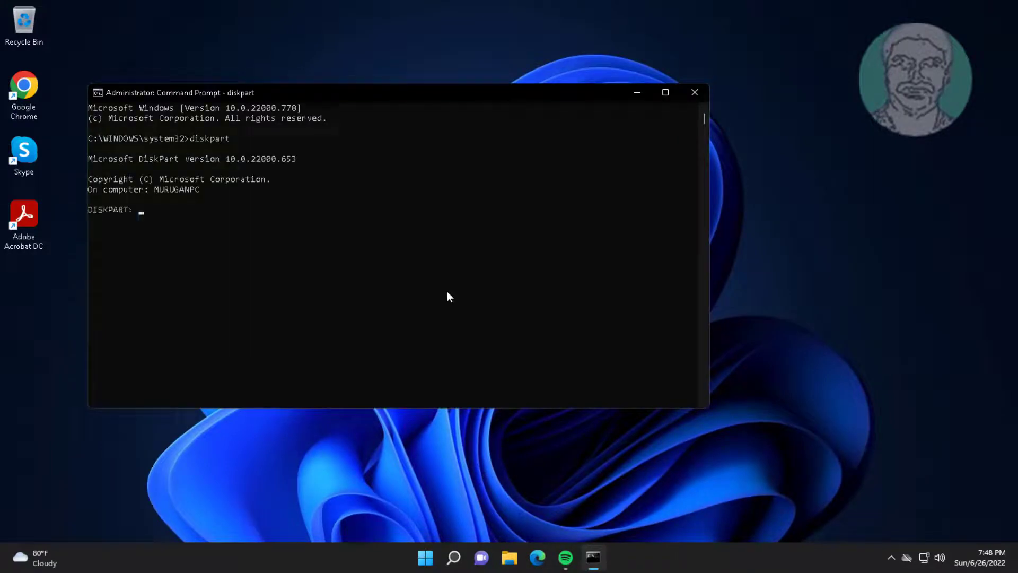
pyautogui.write('list disk')
pyautogui.press('Return')
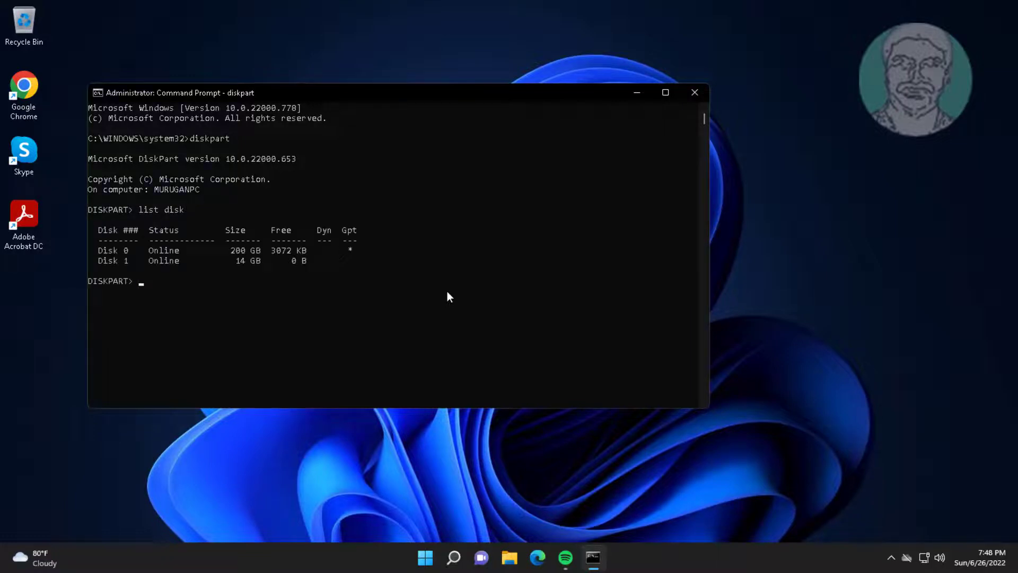
pyautogui.moveTo(98, 262); pyautogui.dragTo(178, 259)
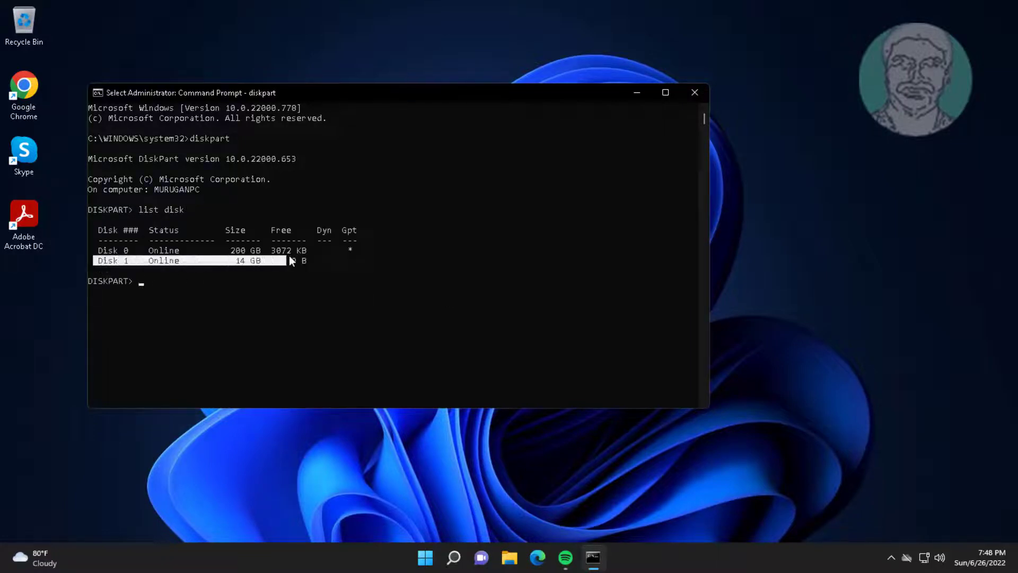
pyautogui.moveTo(289, 256); pyautogui.dragTo(312, 259)
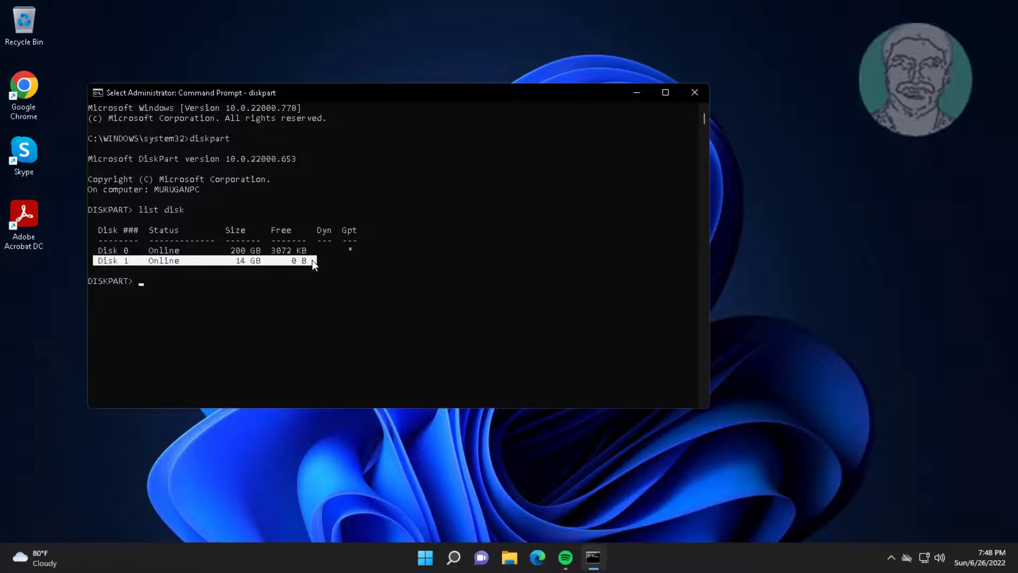
pyautogui.click(154, 283)
# Step: Select disk 1, clean it, and exit DiskPart
pyautogui.write('lec')
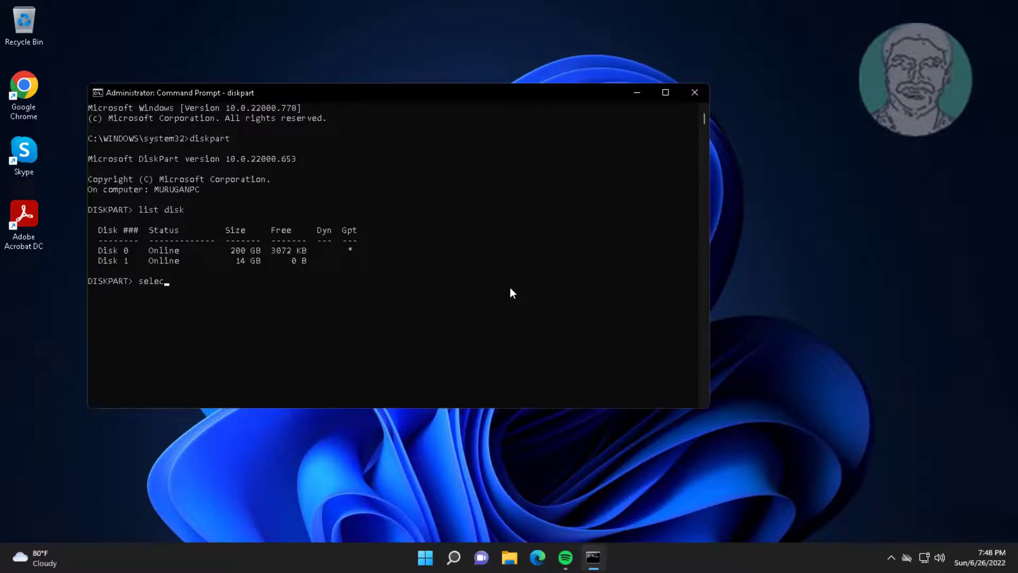
pyautogui.write('t disk 1')
pyautogui.press('Return')
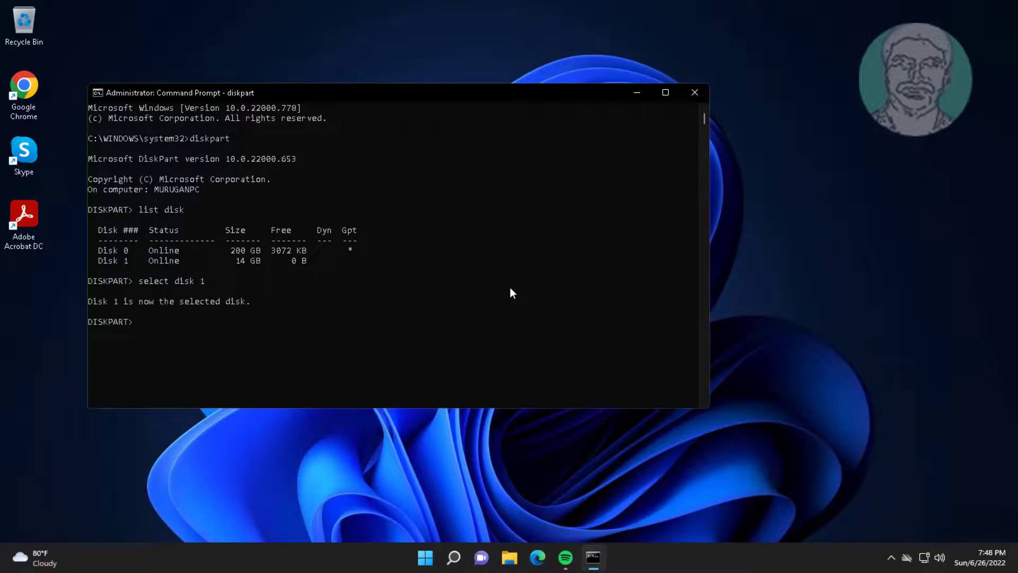
pyautogui.write('clean')
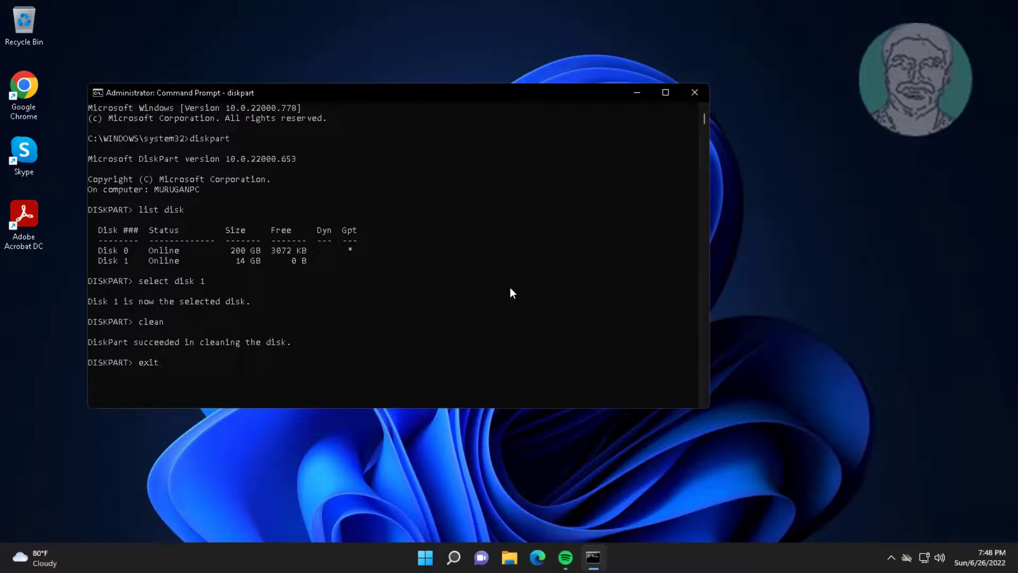
pyautogui.press('Return')
# Step: Exit the Command Prompt and bring up the New Volume (T:) drive's options in This PC
pyautogui.write('exit')
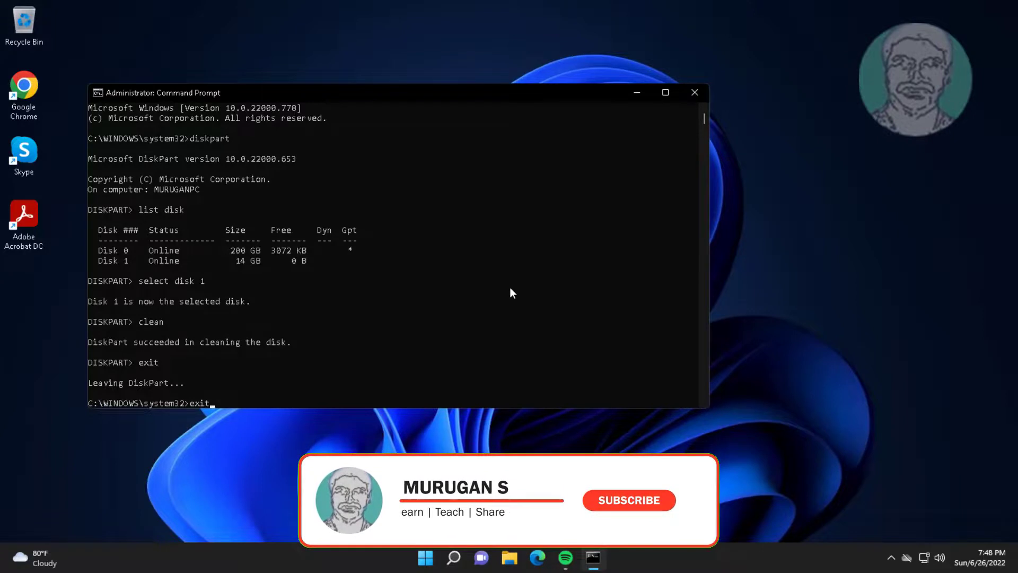
pyautogui.press('Return')
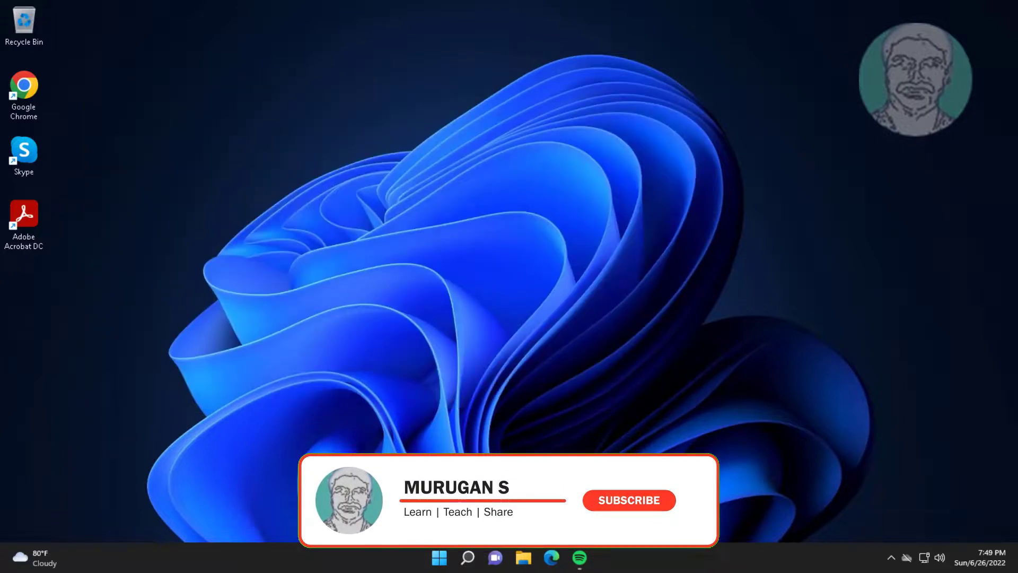
pyautogui.click(523, 557)
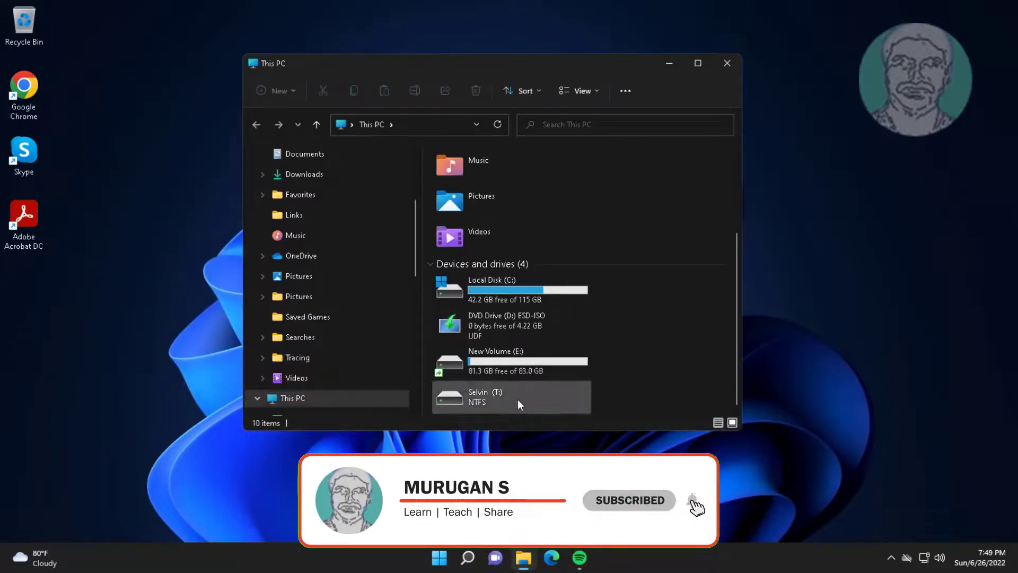
pyautogui.click(527, 399)
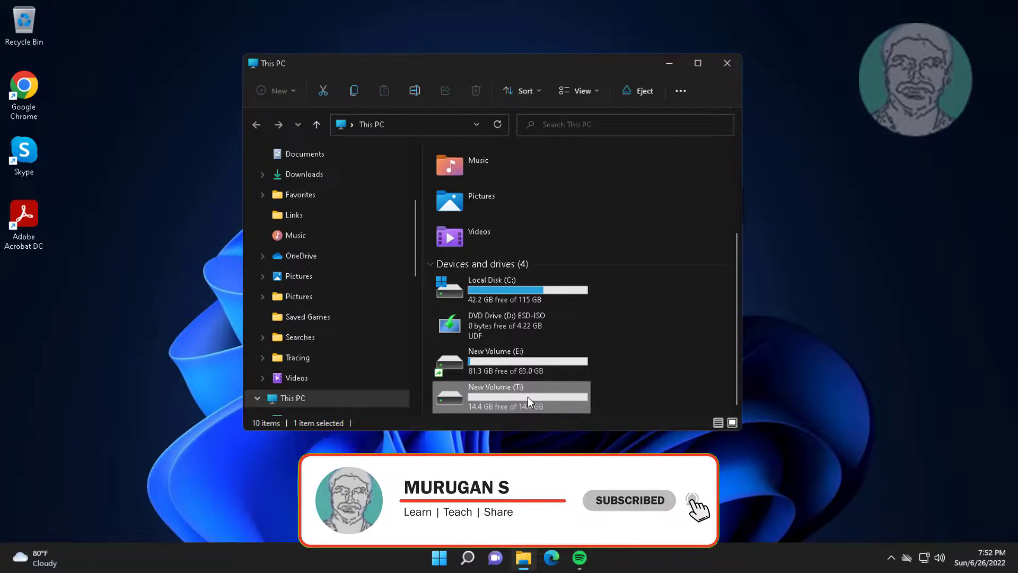
pyautogui.rightClick(527, 396)
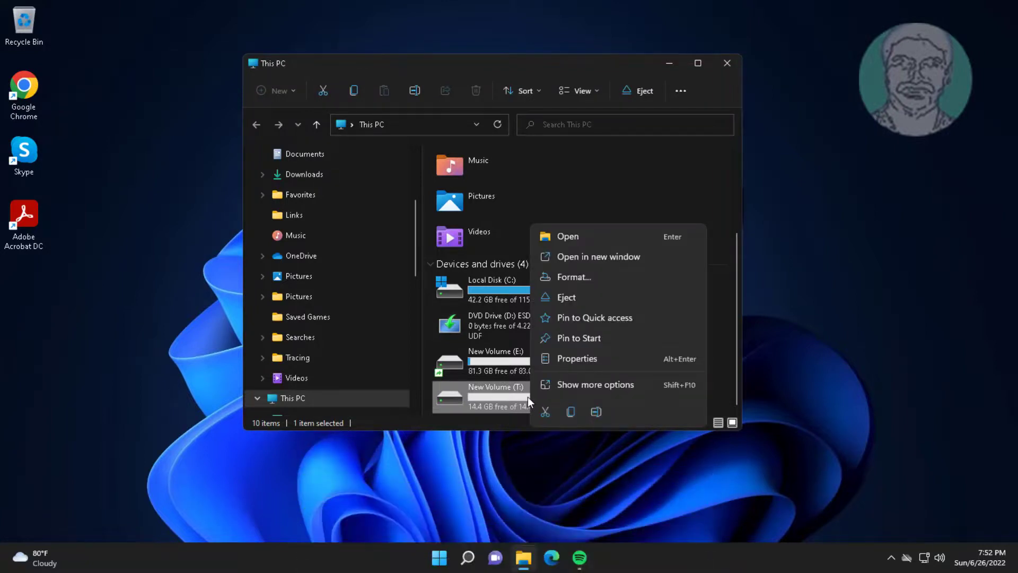
# Step: Quick-format New Volume (T:) as NTFS, confirming the erase and completion, then close the format window
pyautogui.click(589, 277)
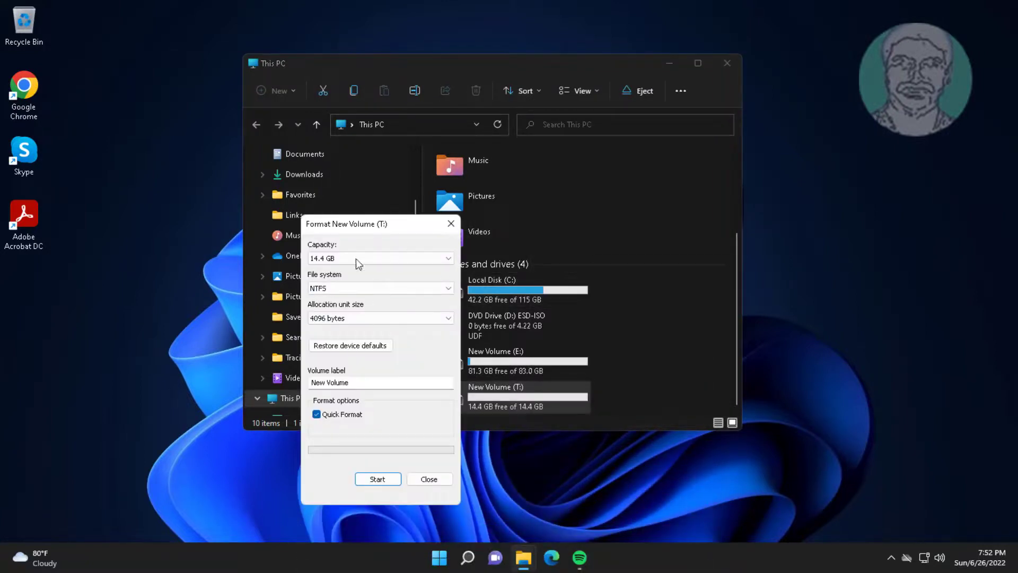
pyautogui.click(379, 479)
pyautogui.click(534, 277)
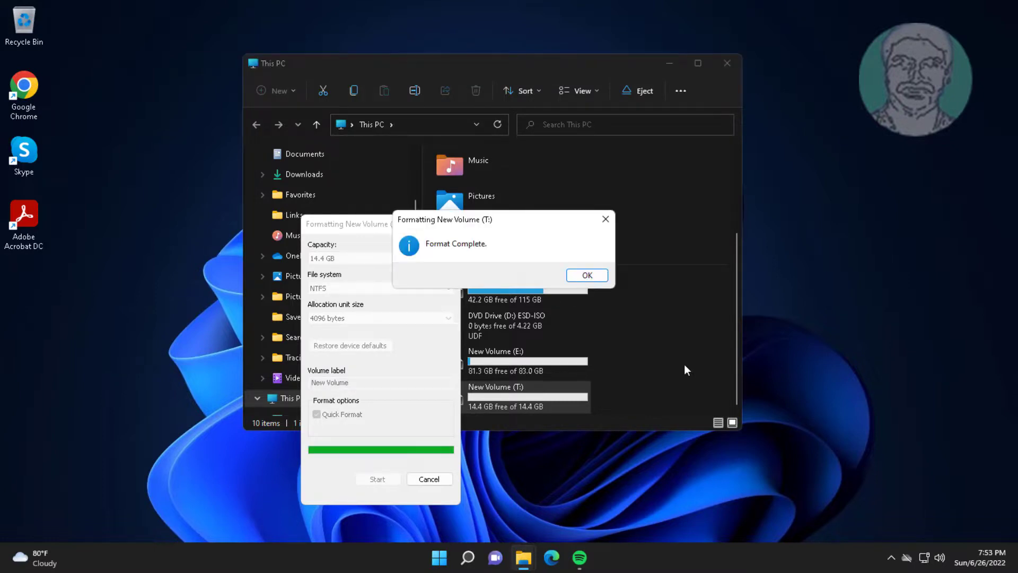
pyautogui.click(593, 275)
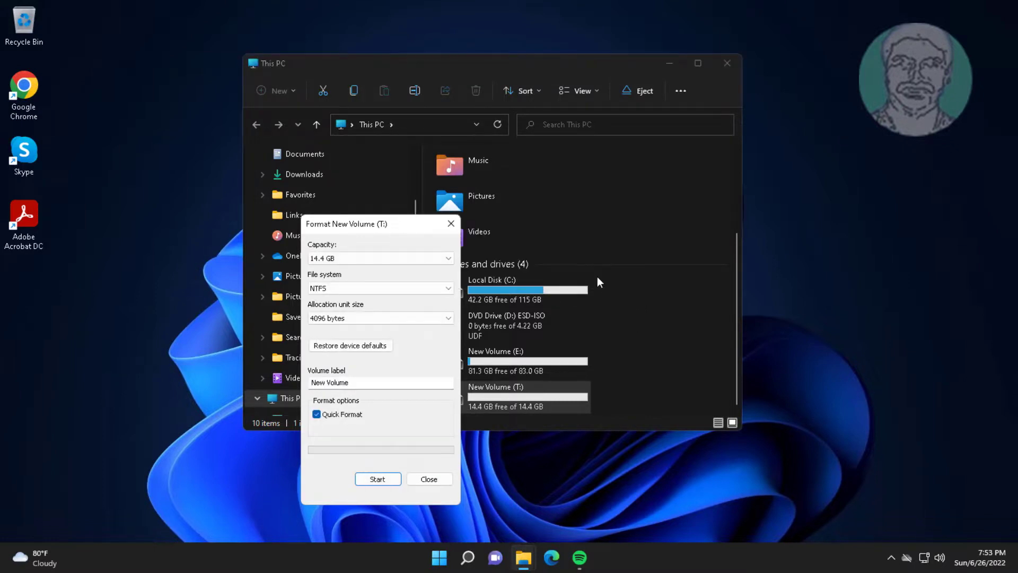
pyautogui.click(430, 479)
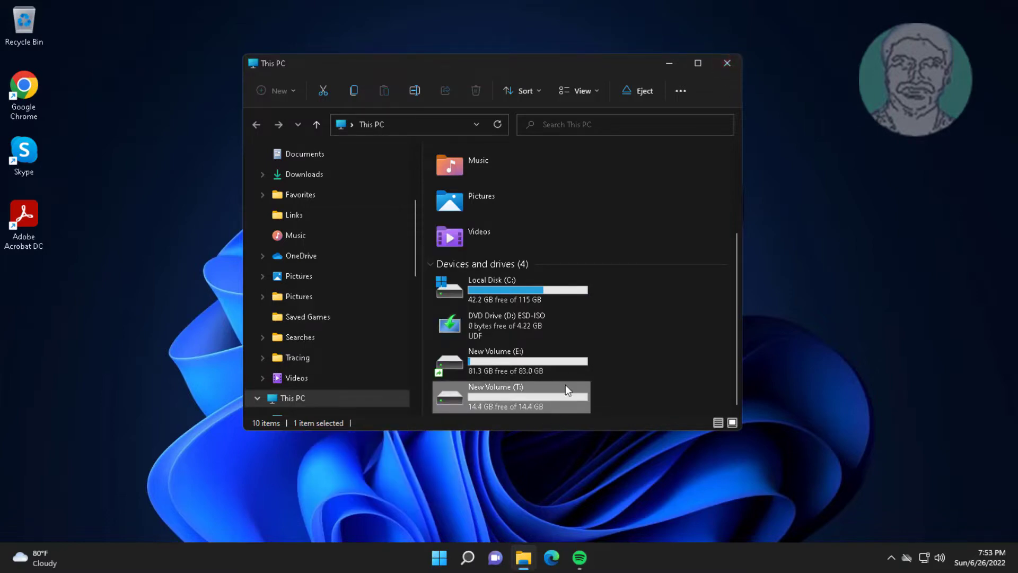